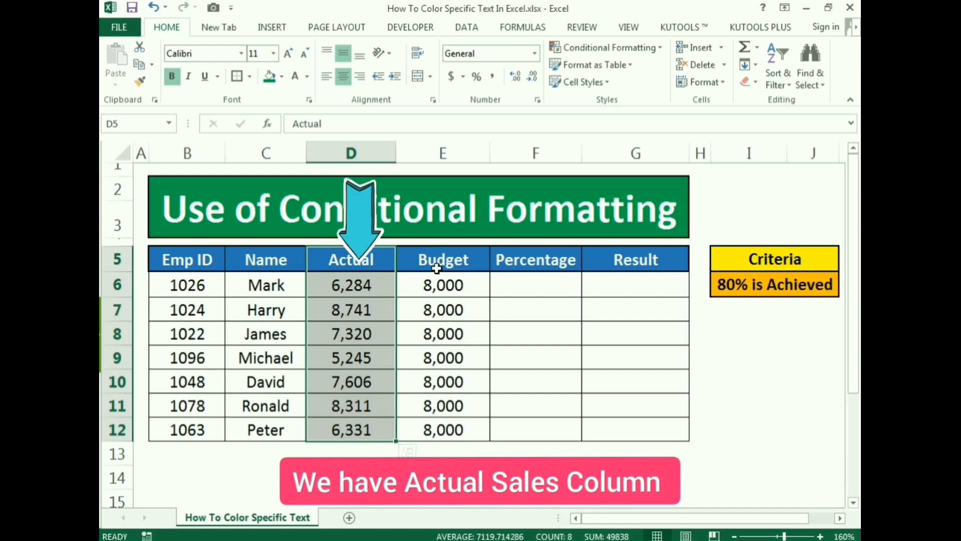
# Step: Enter the formula =(D6/E6)*100 in cell F6 to calculate the first employee's percentage
pyautogui.click(519, 282)
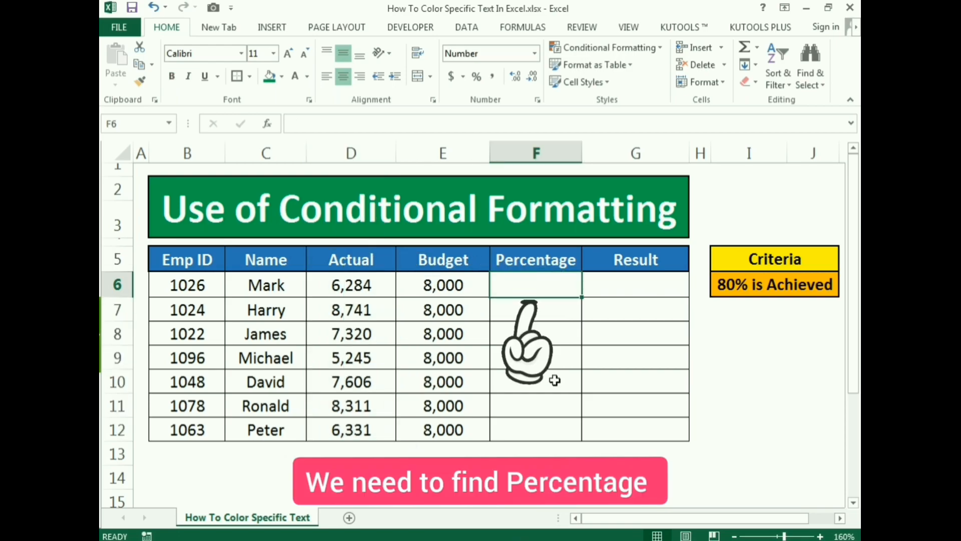
pyautogui.write('=(')
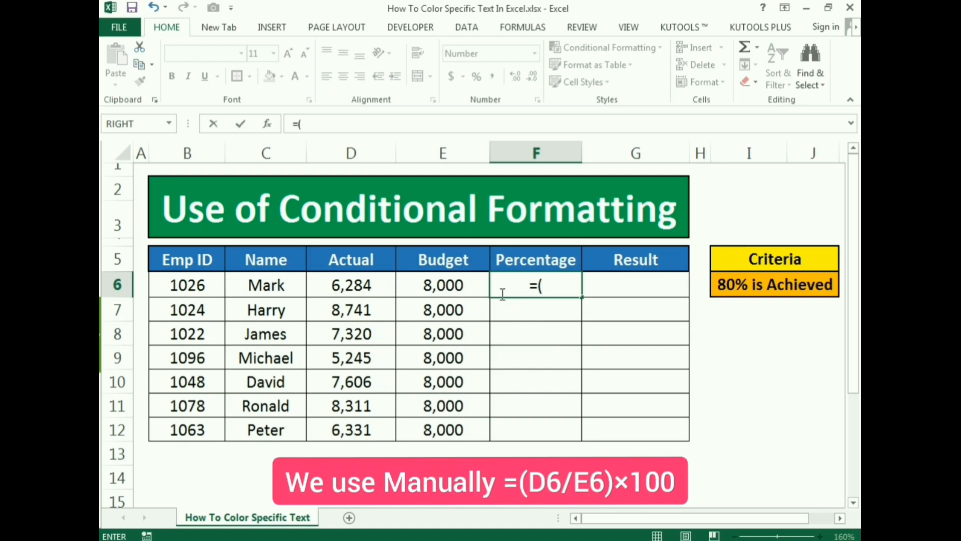
pyautogui.click(360, 285)
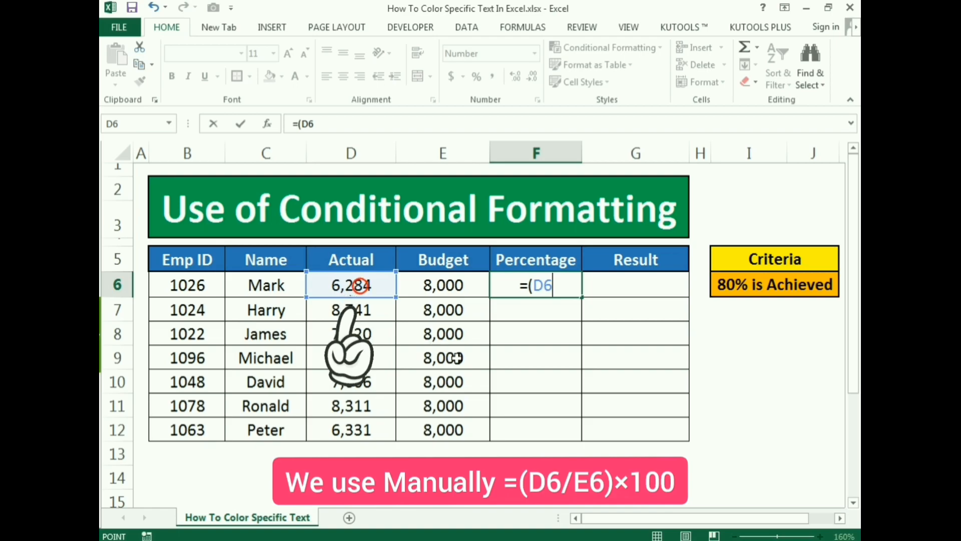
pyautogui.write('/')
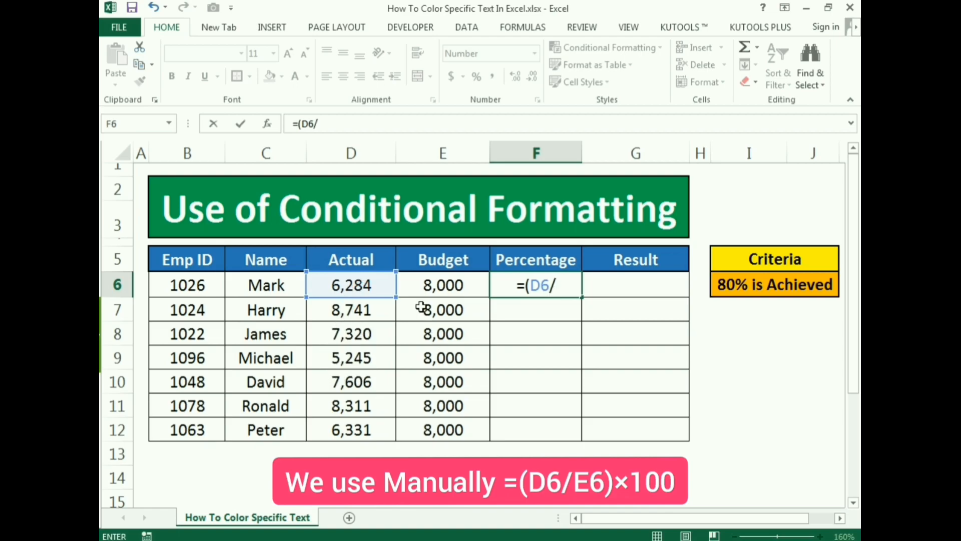
pyautogui.click(422, 285)
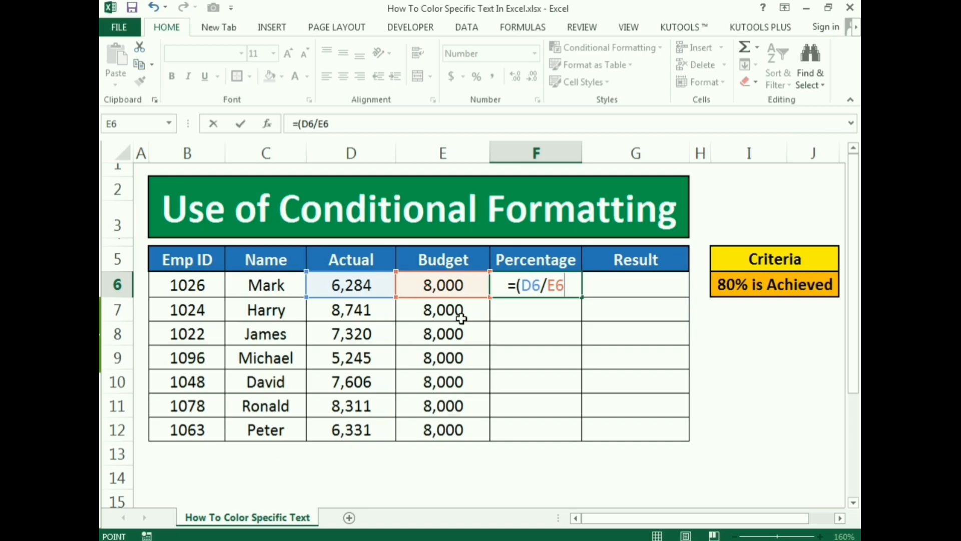
pyautogui.write(')*100')
pyautogui.press('Return')
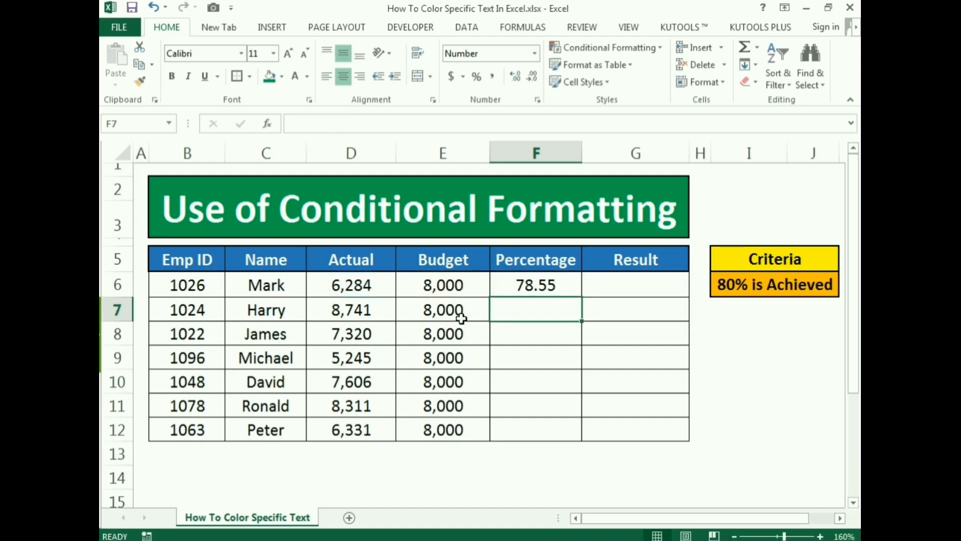
# Step: Fill the percentage formula from F6 down through F12
pyautogui.click(534, 287)
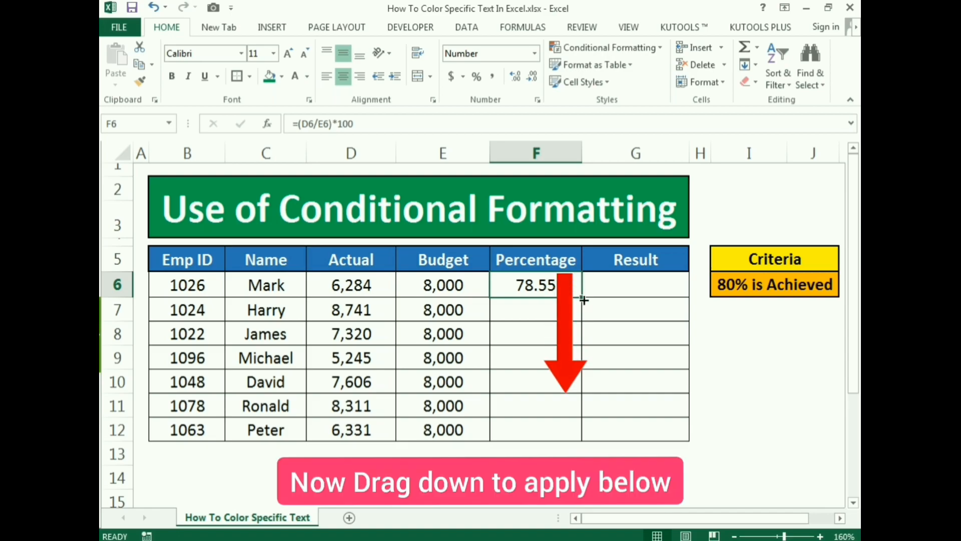
pyautogui.moveTo(579, 298); pyautogui.dragTo(582, 434)
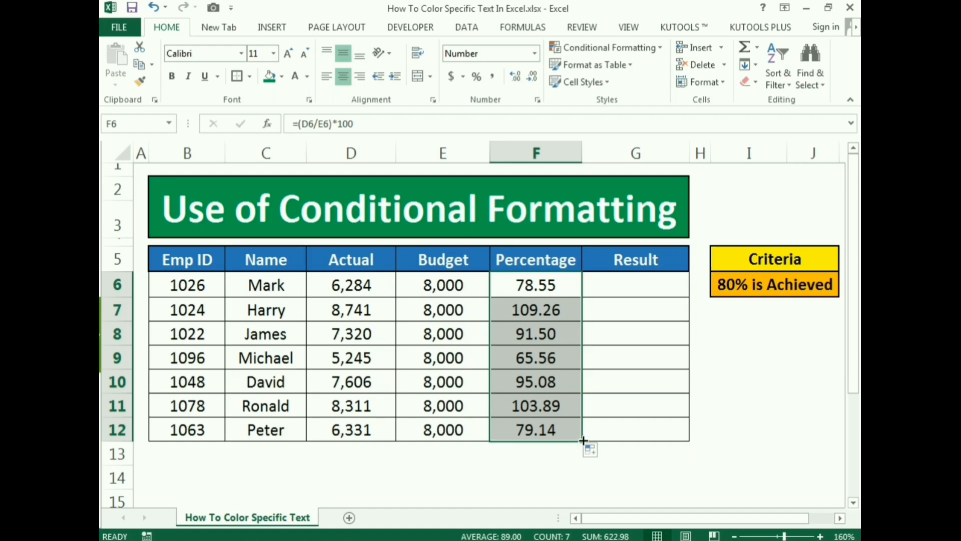
pyautogui.moveTo(515, 281); pyautogui.dragTo(520, 427)
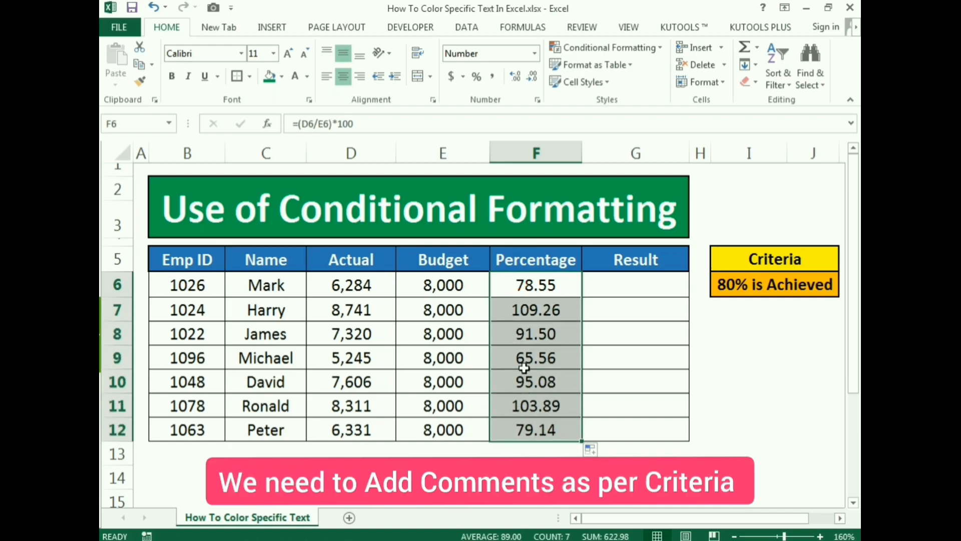
# Step: Begin an IF formula in cell G6 with the logical test F6<80
pyautogui.click(636, 283)
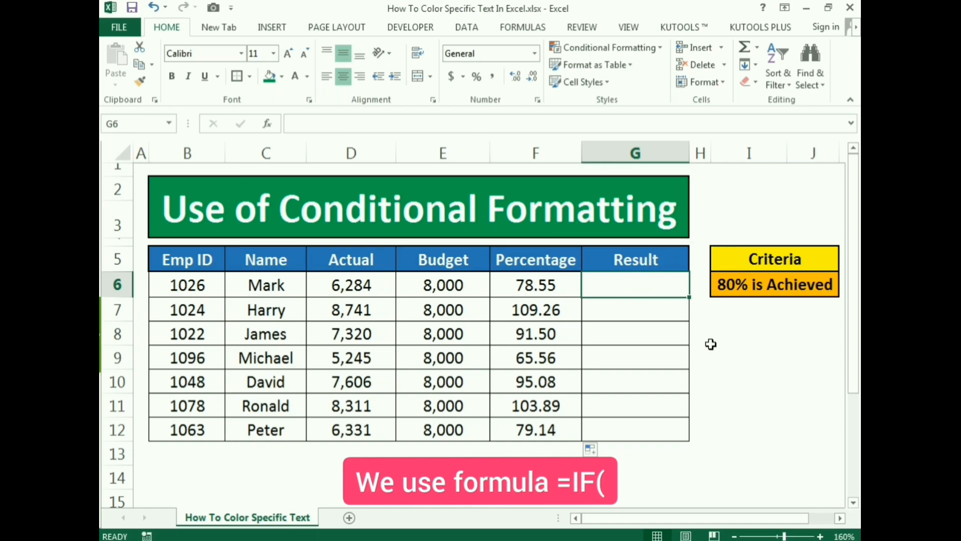
pyautogui.write('=if')
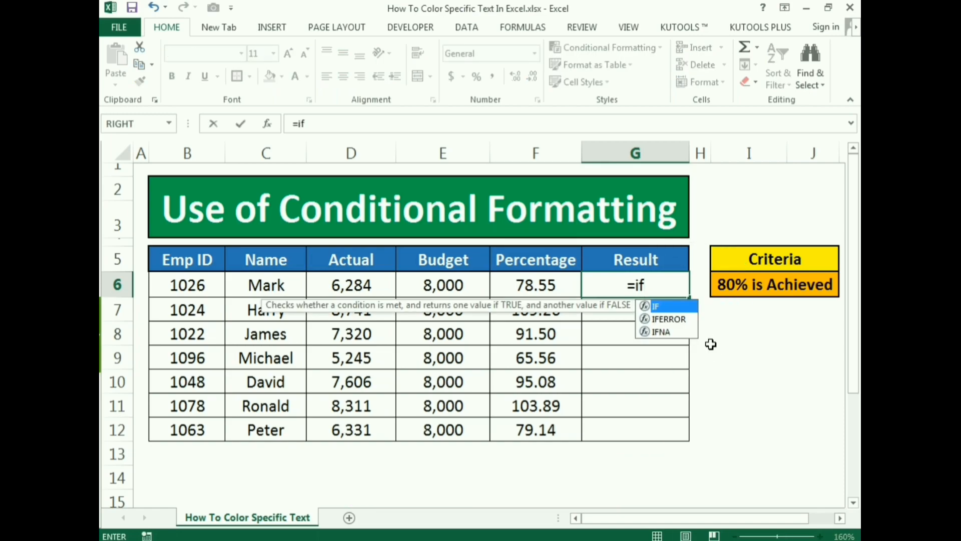
pyautogui.press('BackSpace')
pyautogui.press('BackSpace')
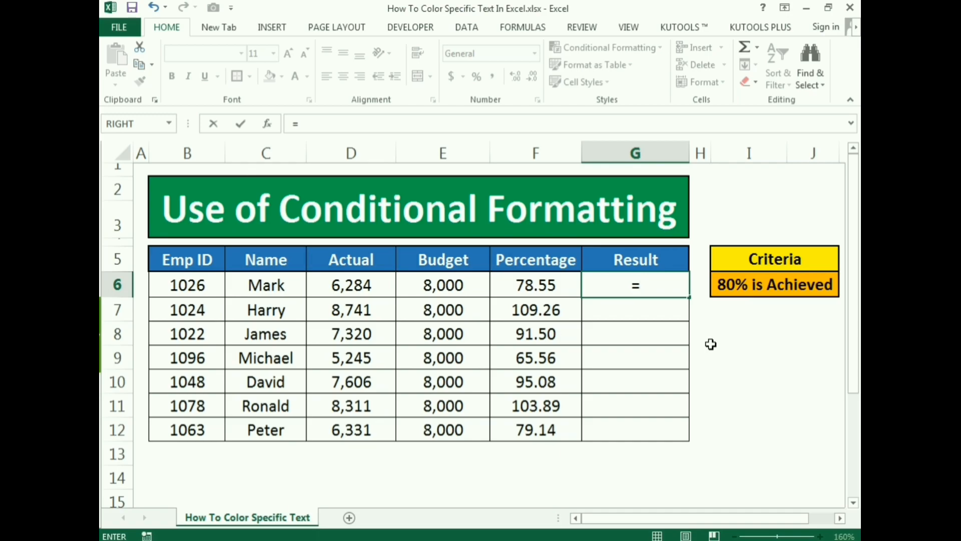
pyautogui.write('IF(')
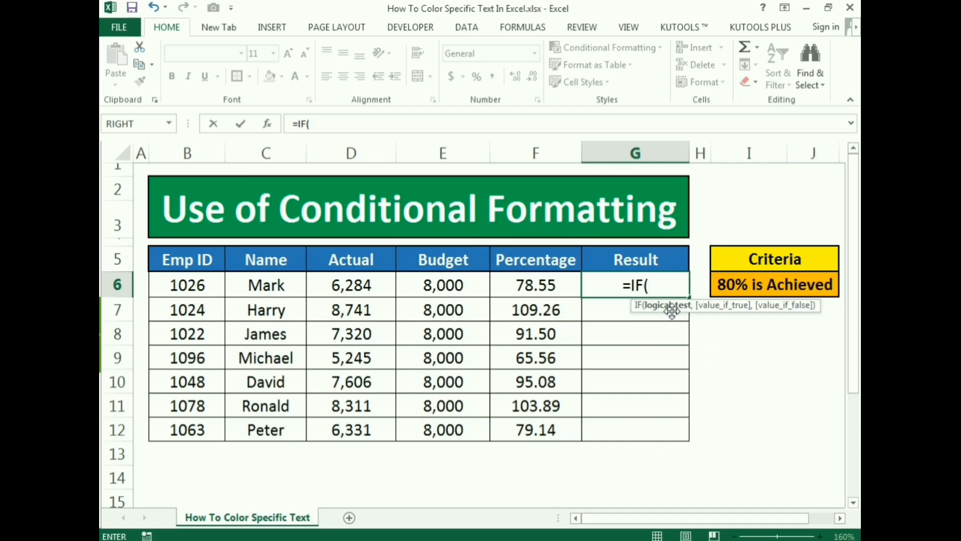
pyautogui.click(315, 126)
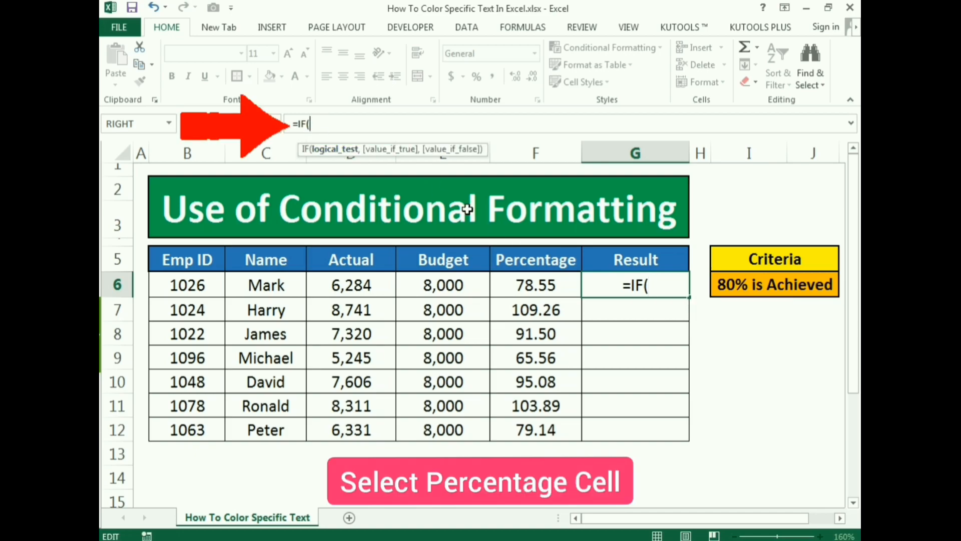
pyautogui.click(523, 281)
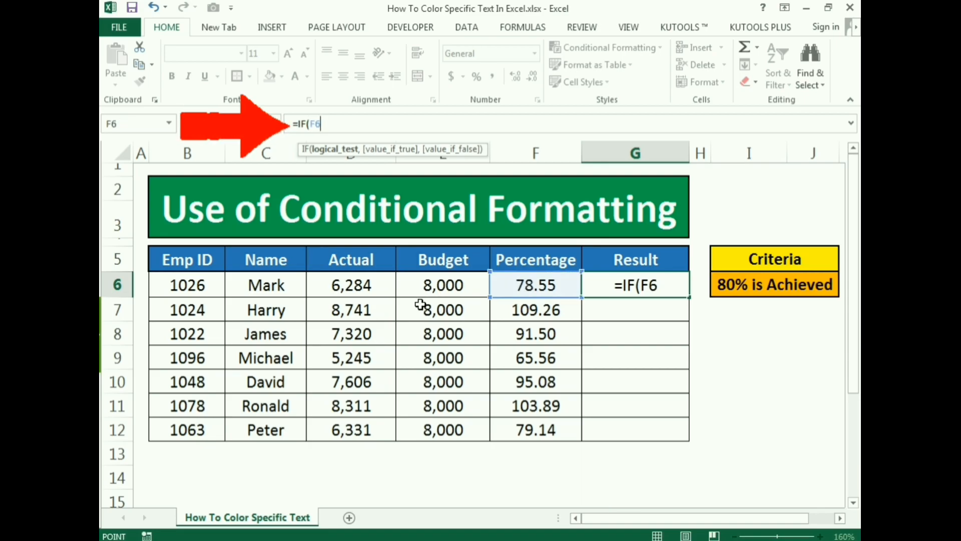
pyautogui.write('<')
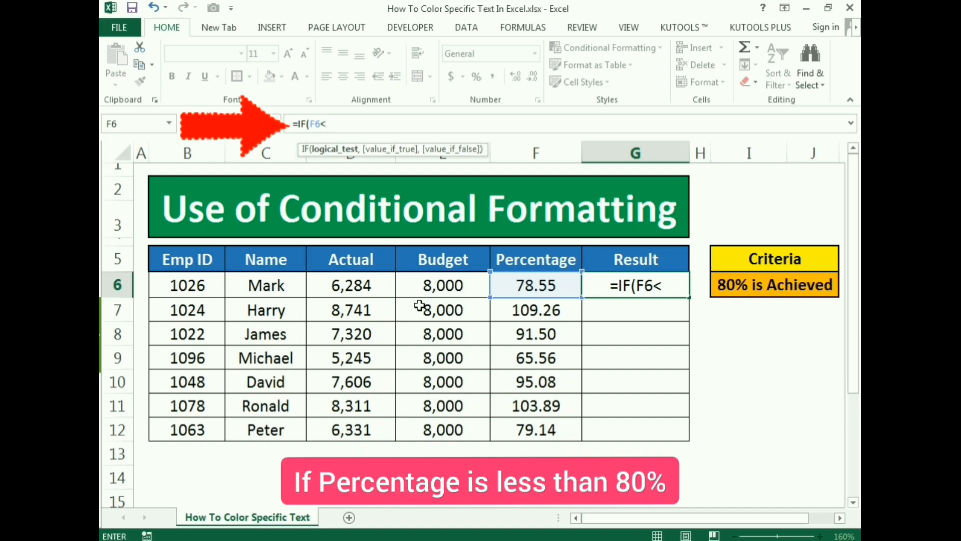
pyautogui.write('80')
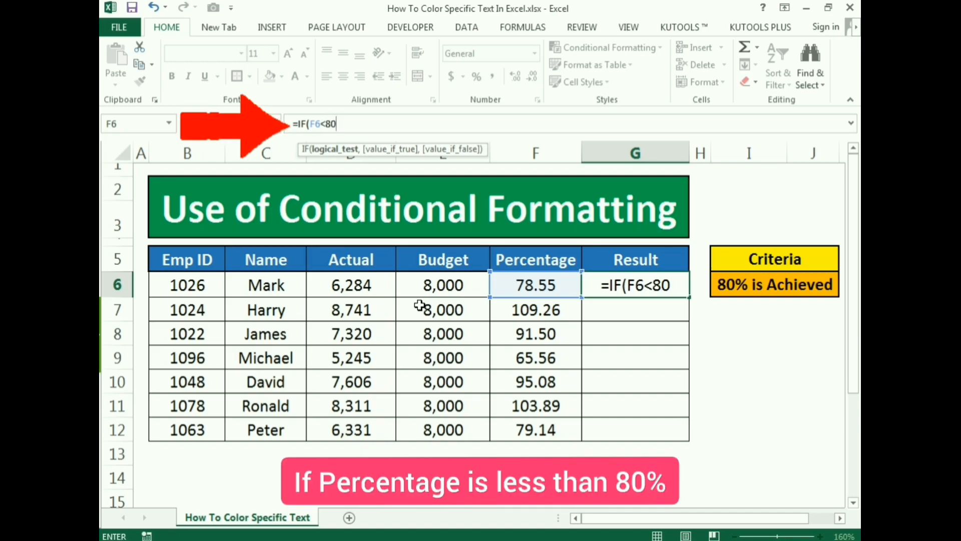
pyautogui.write(',')
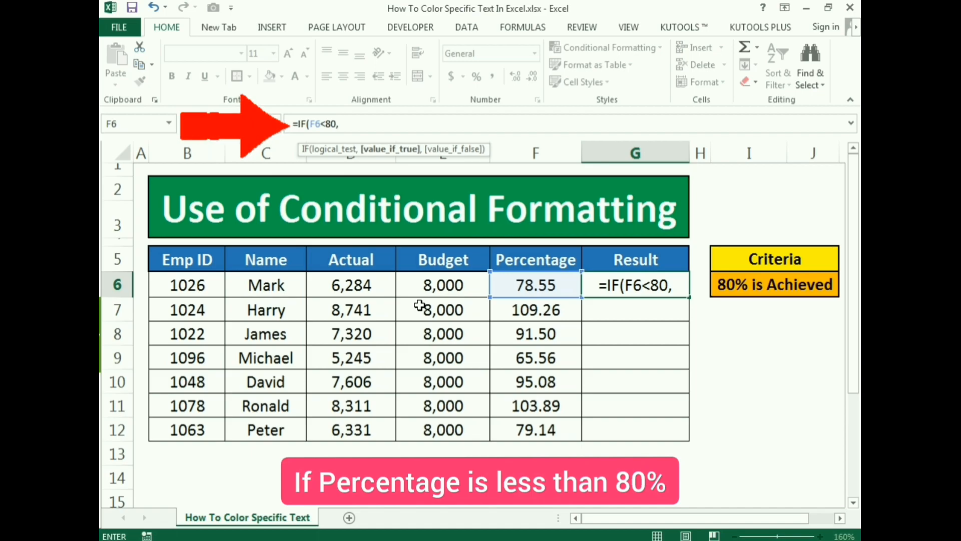
# Step: Add "Not Yet" as the value if true in the G6 IF formula
pyautogui.write('"')
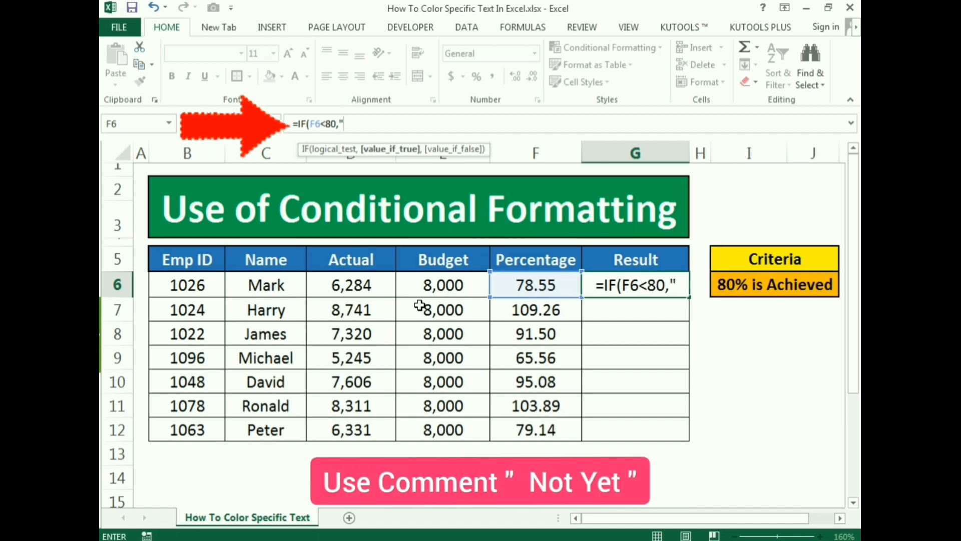
pyautogui.write('nO')
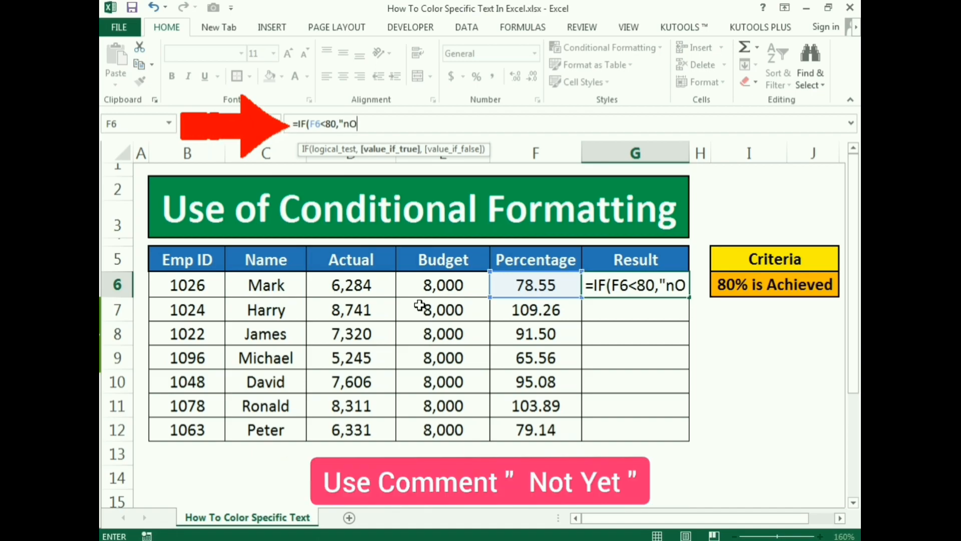
pyautogui.press('BackSpace')
pyautogui.press('BackSpace')
pyautogui.write('Not Yet')
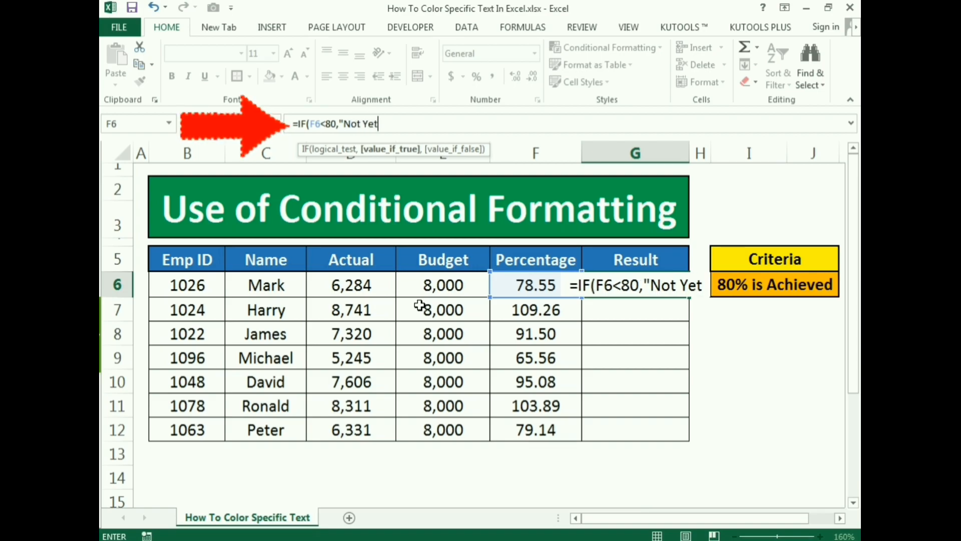
pyautogui.write('"')
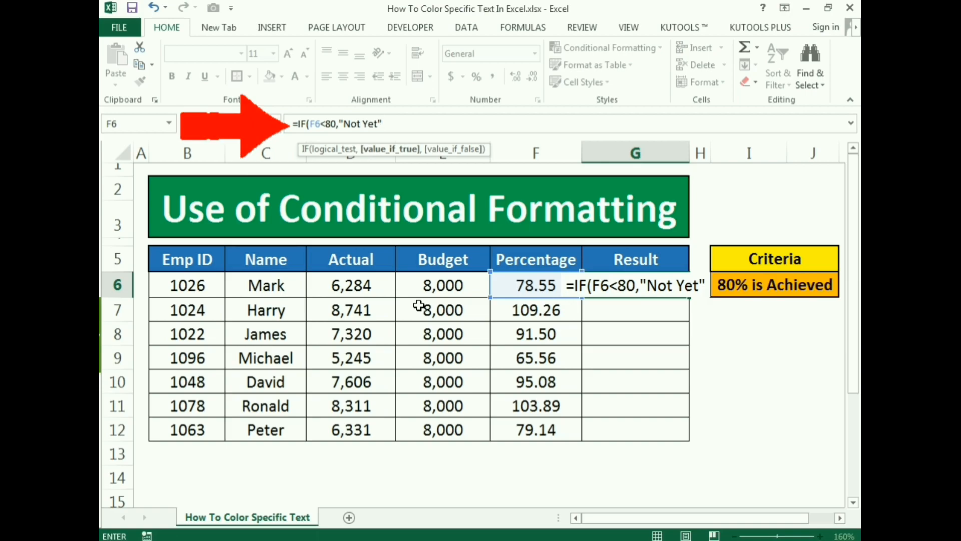
pyautogui.write(',')
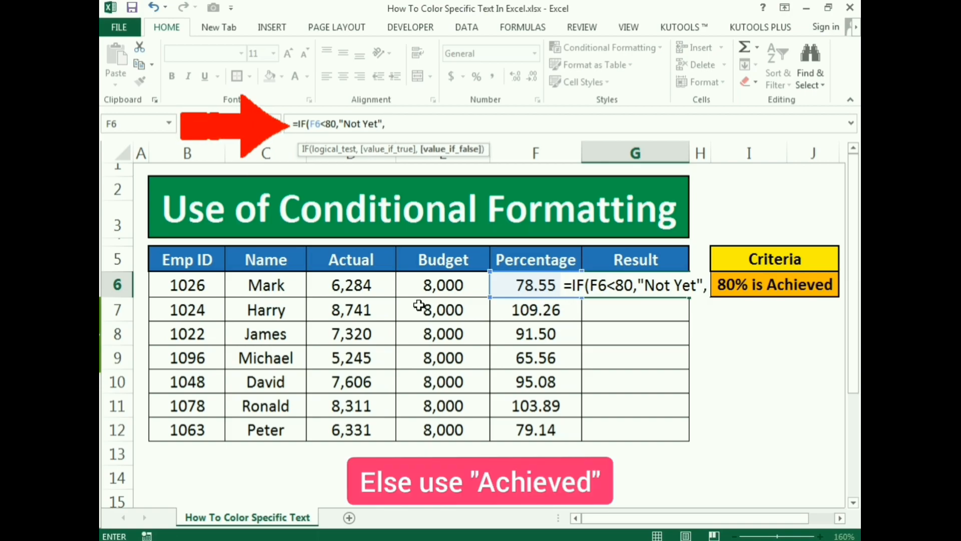
# Step: Add "Achieved" as the value if false and commit the G6 formula as =IF(F6<80,"Not Yet","Achieved")
pyautogui.write('"')
pyautogui.write('A')
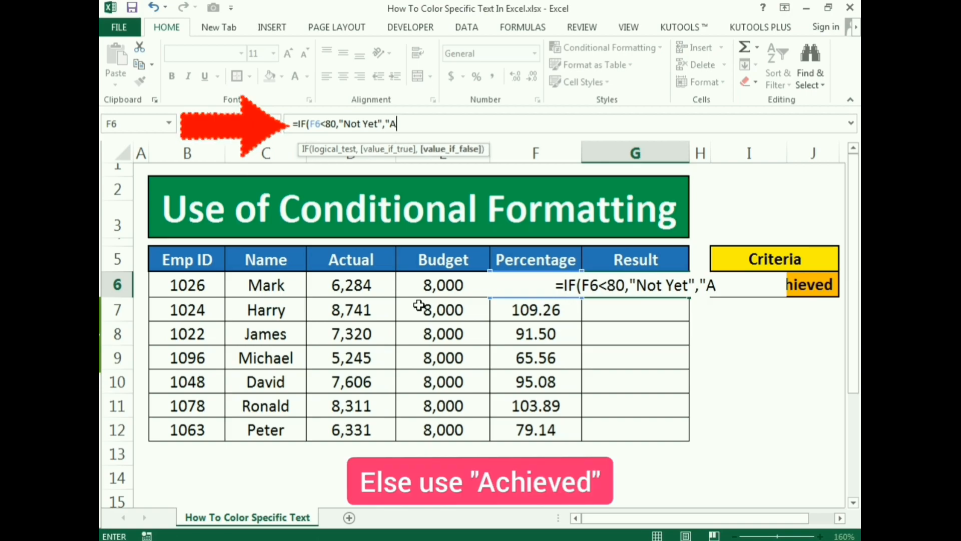
pyautogui.write('chieved')
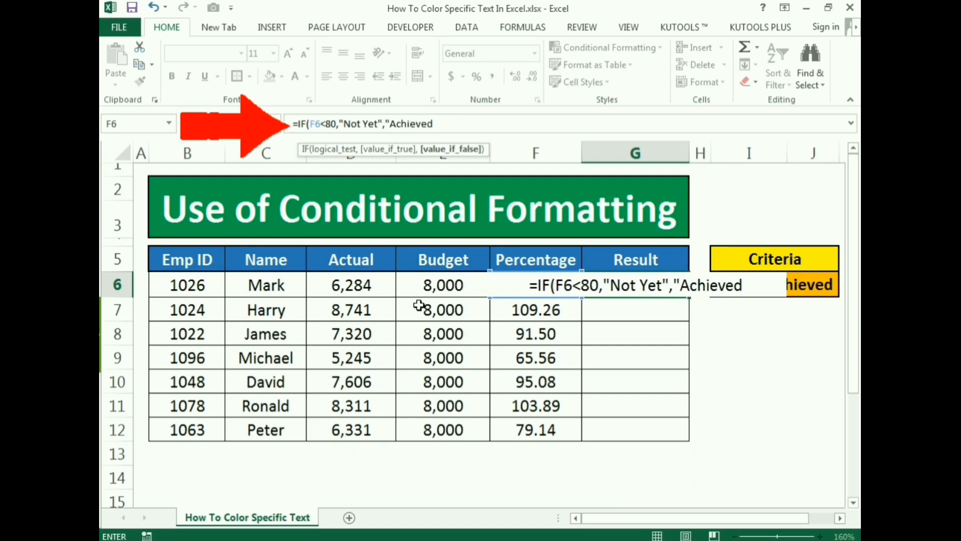
pyautogui.write('")')
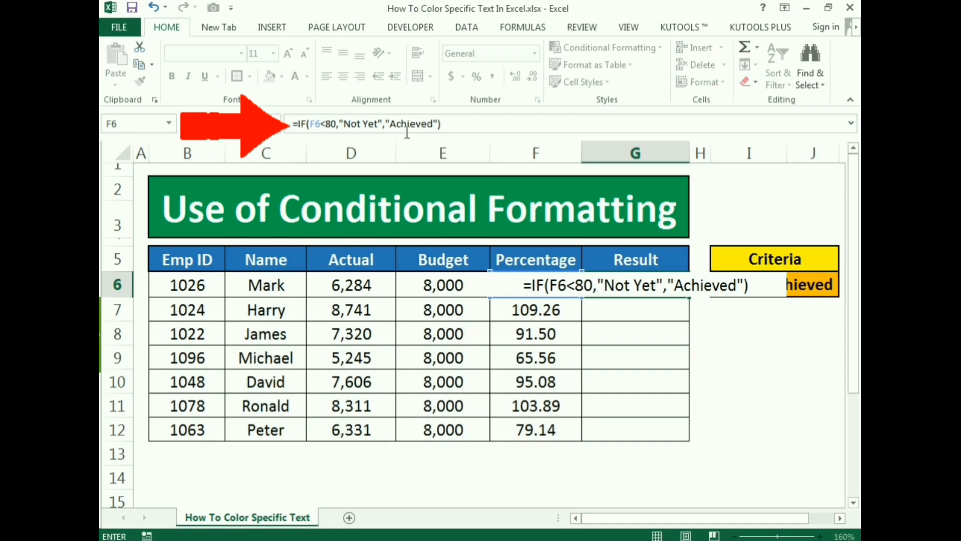
pyautogui.moveTo(395, 123); pyautogui.dragTo(426, 123)
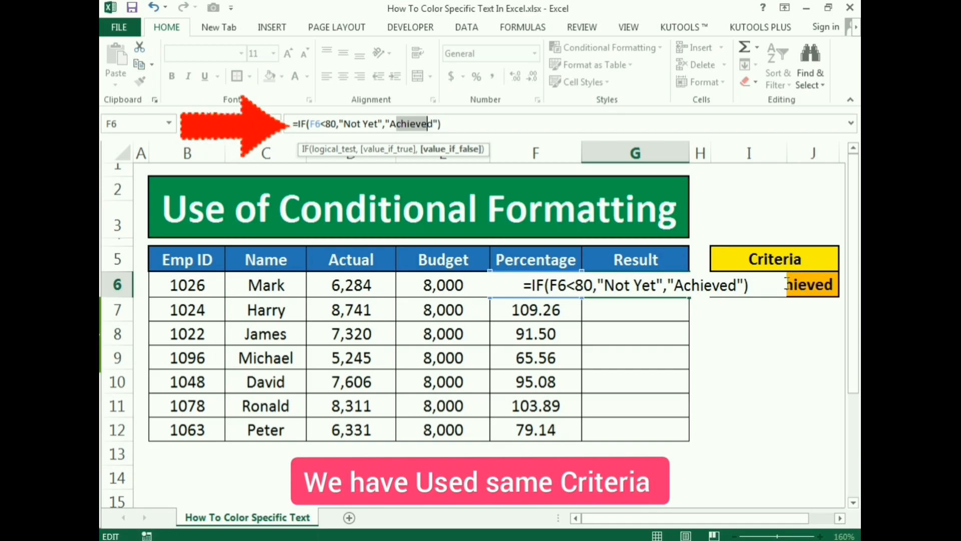
pyautogui.click(465, 125)
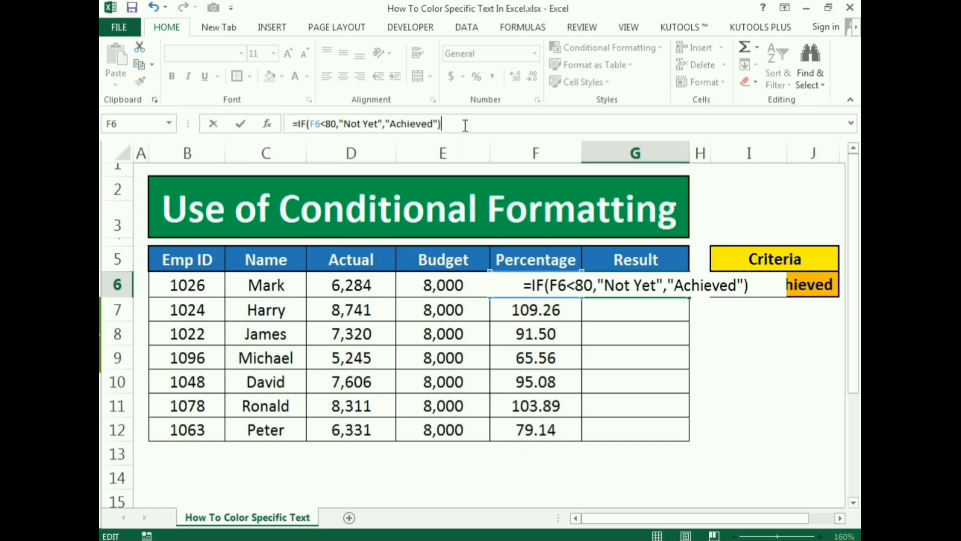
pyautogui.press('Return')
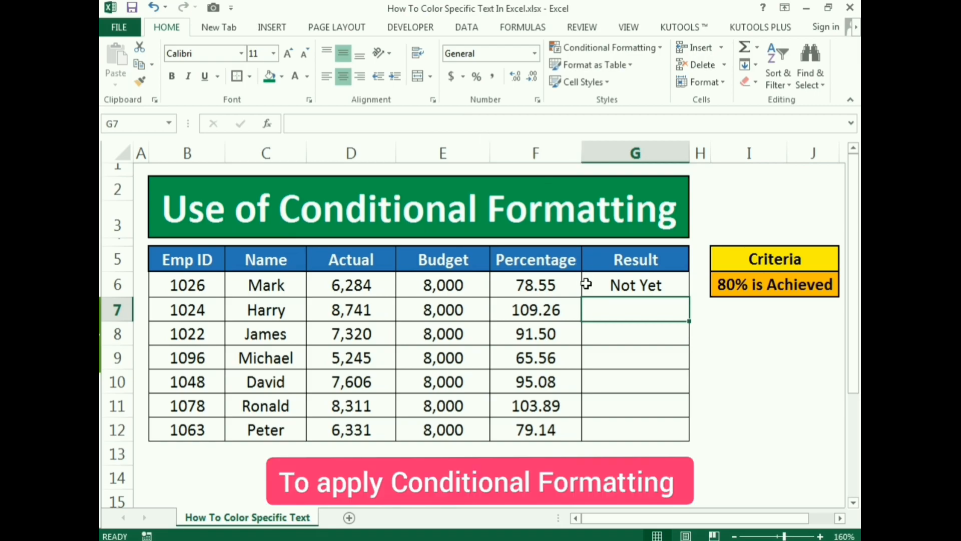
# Step: Start a new conditional formatting rule for G6:G12 using the rule type "Format only cells that contain"
pyautogui.click(616, 287)
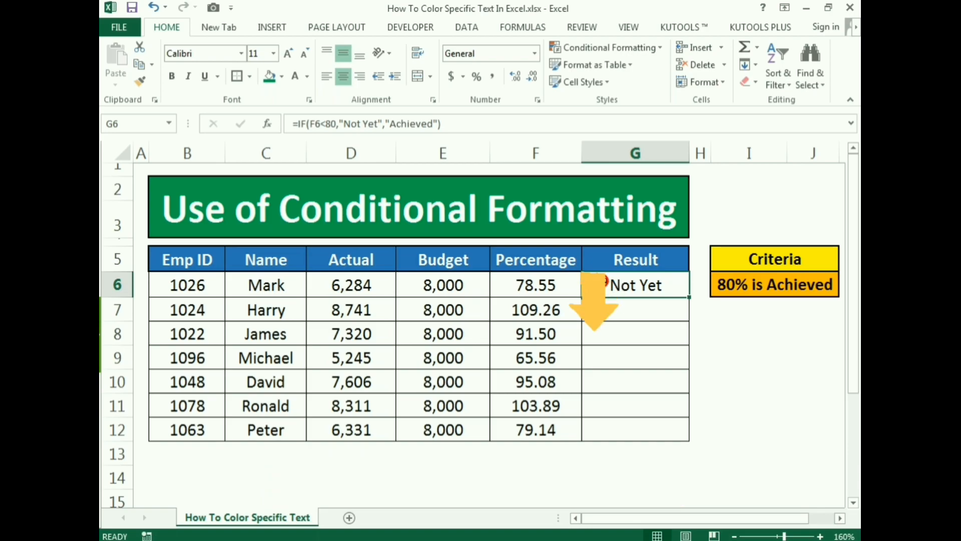
pyautogui.moveTo(606, 283); pyautogui.dragTo(620, 431)
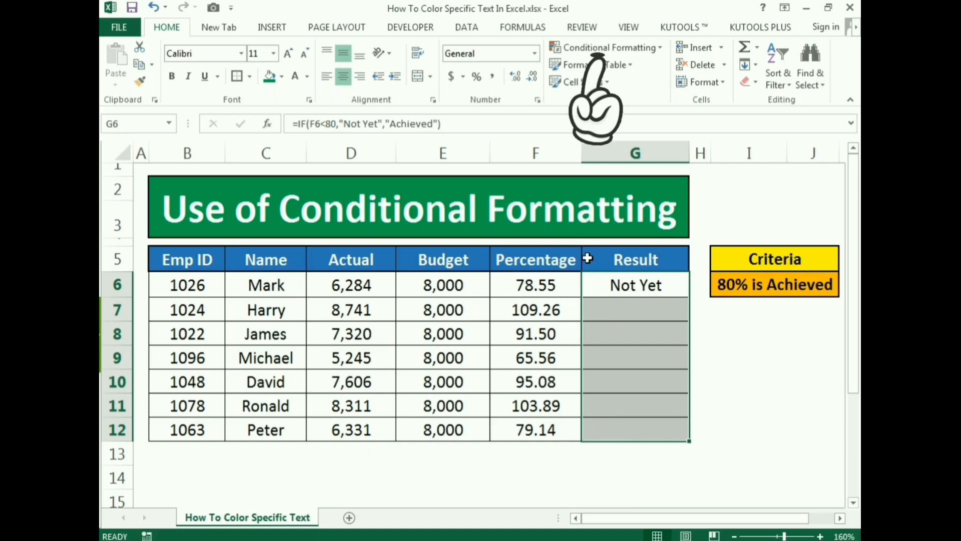
pyautogui.click(581, 48)
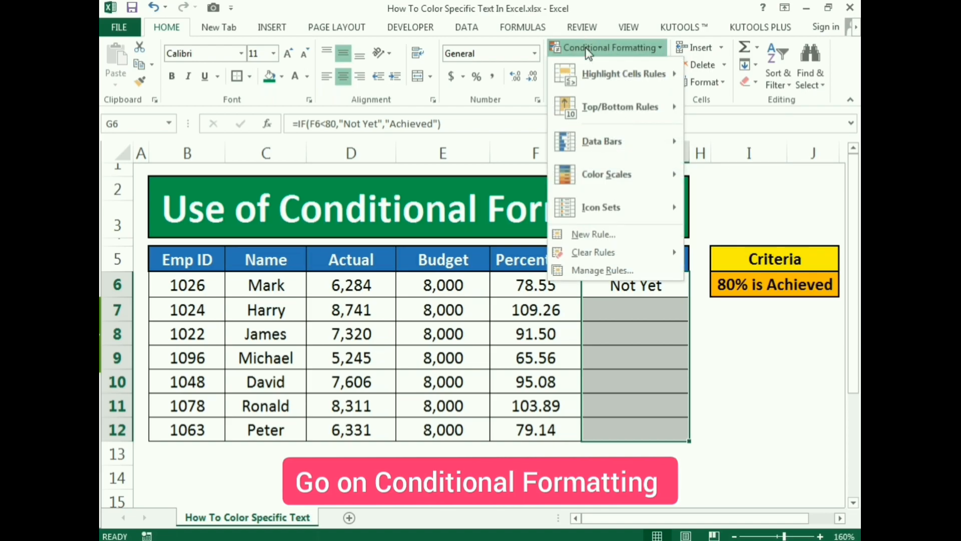
pyautogui.click(599, 236)
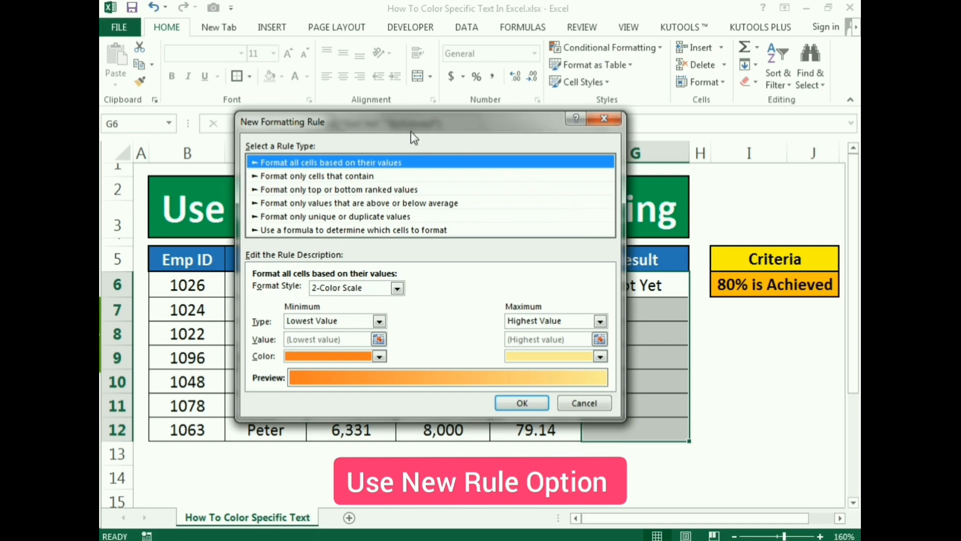
pyautogui.moveTo(410, 127); pyautogui.dragTo(427, 143)
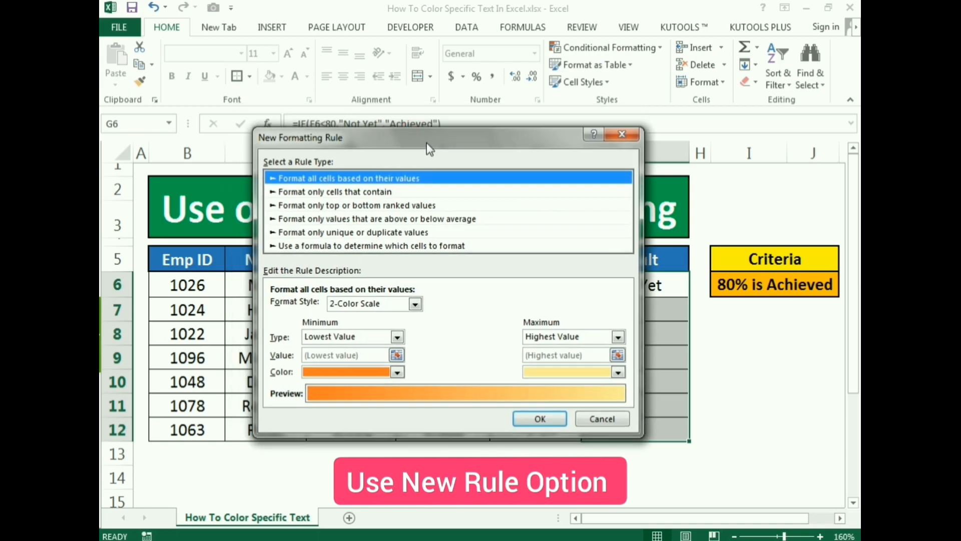
pyautogui.click(313, 191)
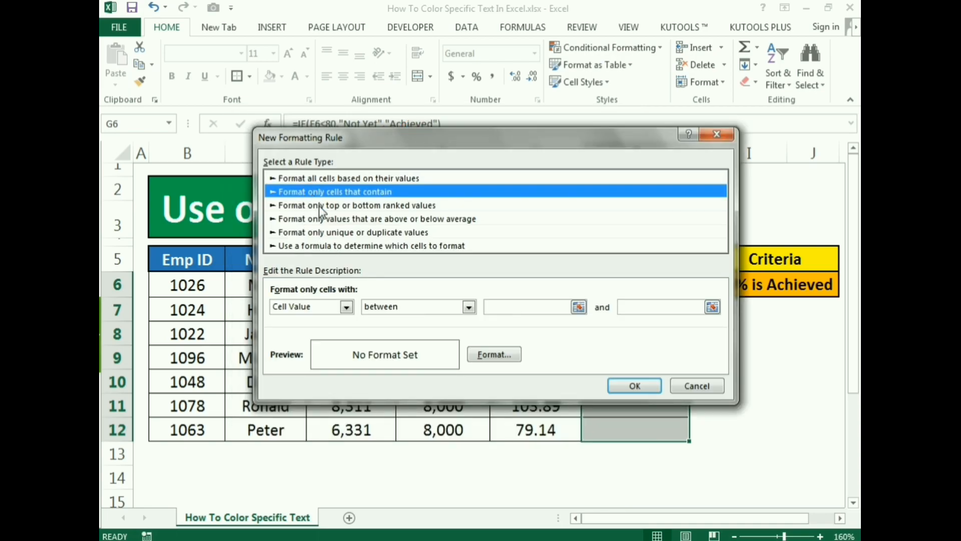
# Step: Set the rule condition to Specific Text containing "Not Yet"
pyautogui.click(318, 307)
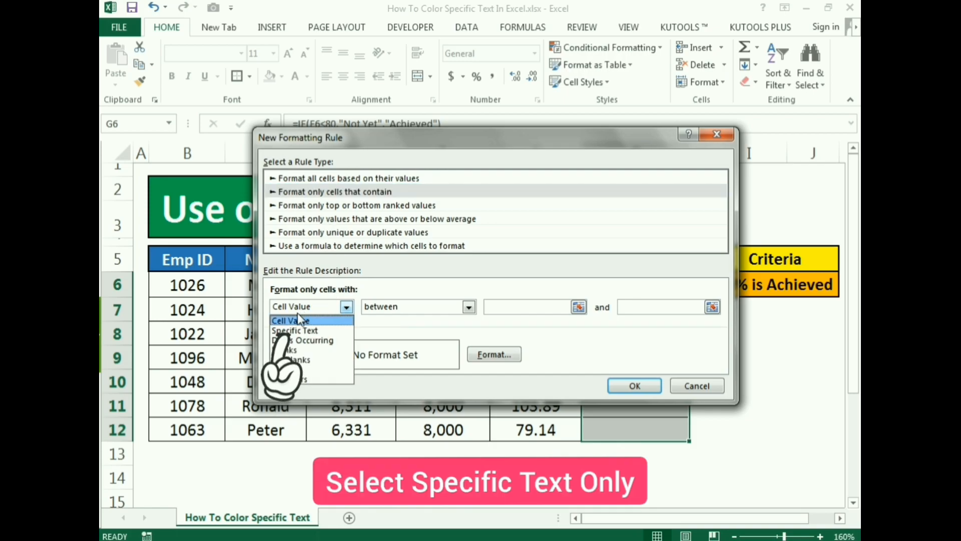
pyautogui.click(291, 331)
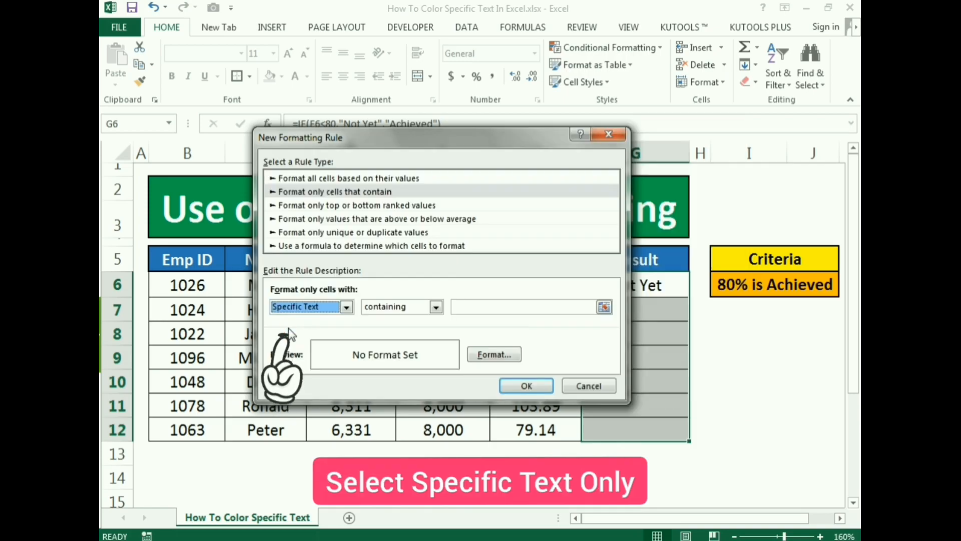
pyautogui.click(476, 306)
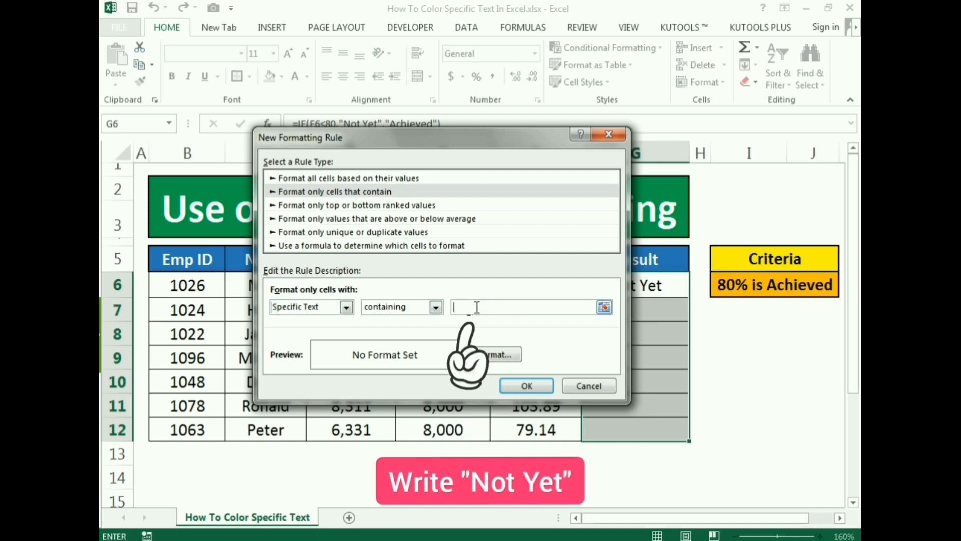
pyautogui.write('NOT Y')
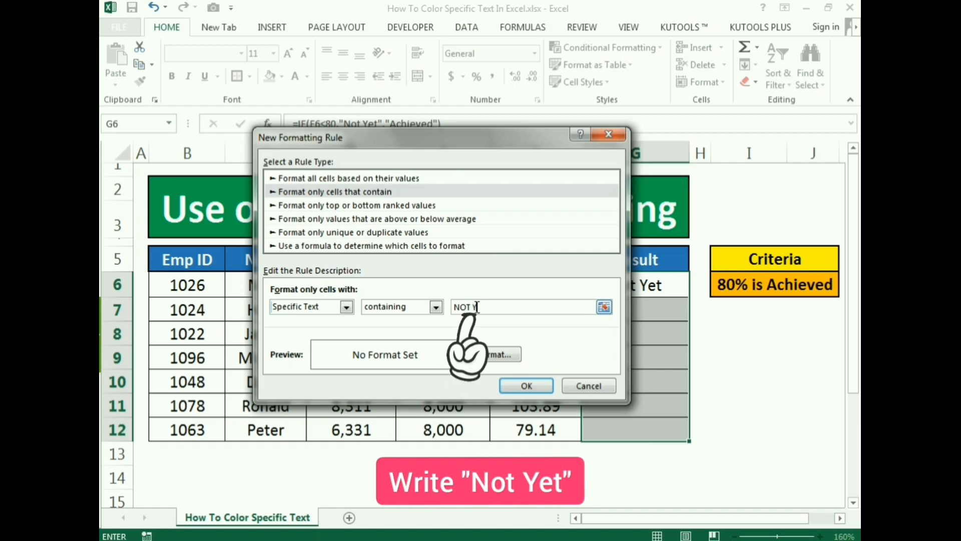
pyautogui.press('BackSpace')
pyautogui.press('BackSpace')
pyautogui.press('BackSpace')
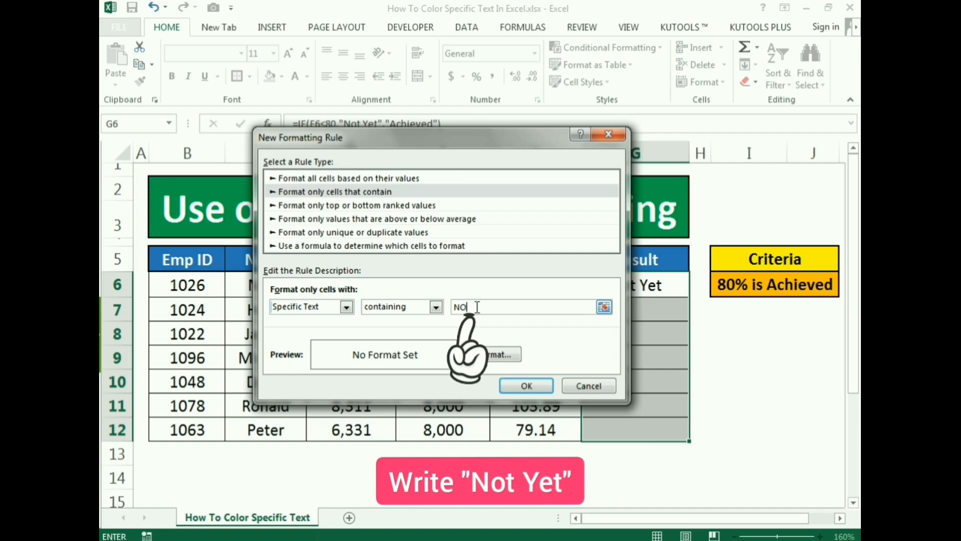
pyautogui.write('ot Yet')
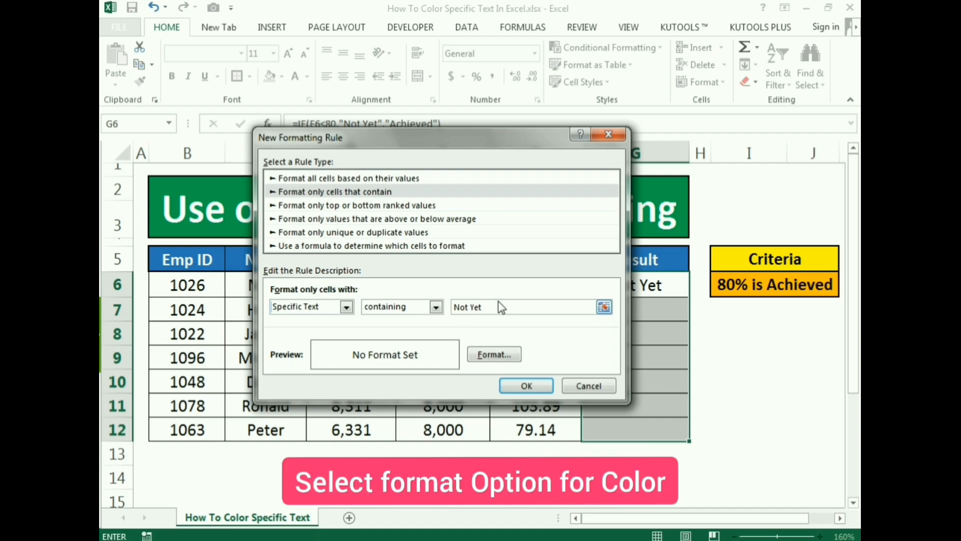
# Step: Give the "Not Yet" rule a red, bold font format and apply the rule
pyautogui.click(489, 356)
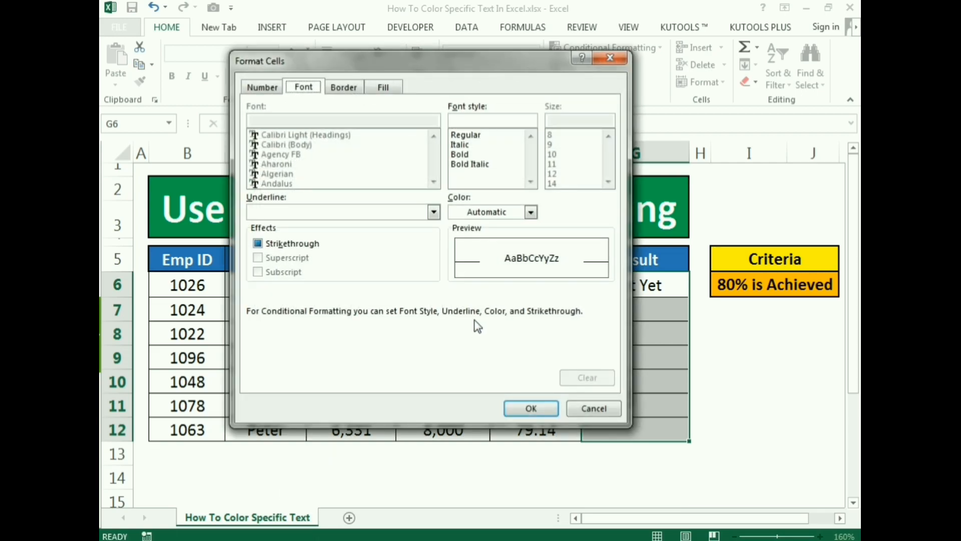
pyautogui.click(530, 214)
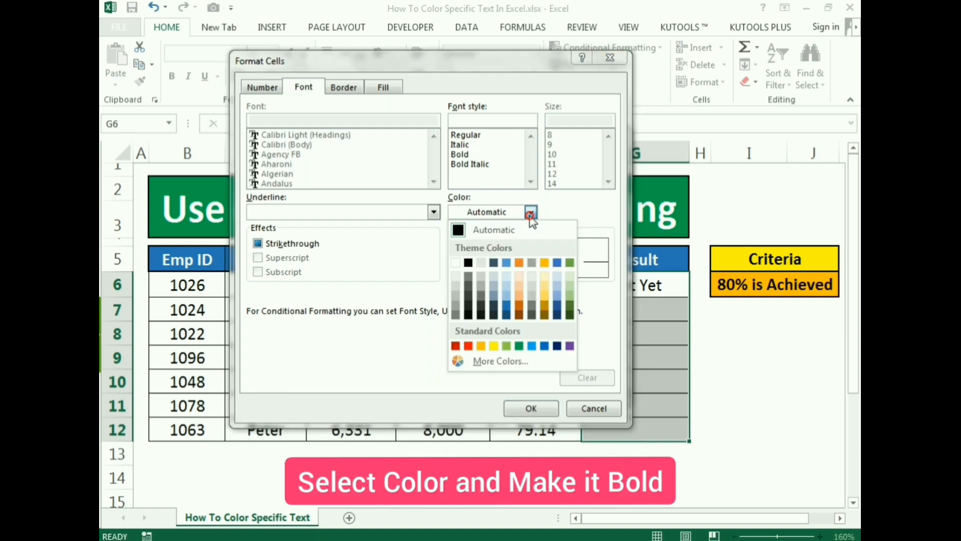
pyautogui.click(468, 346)
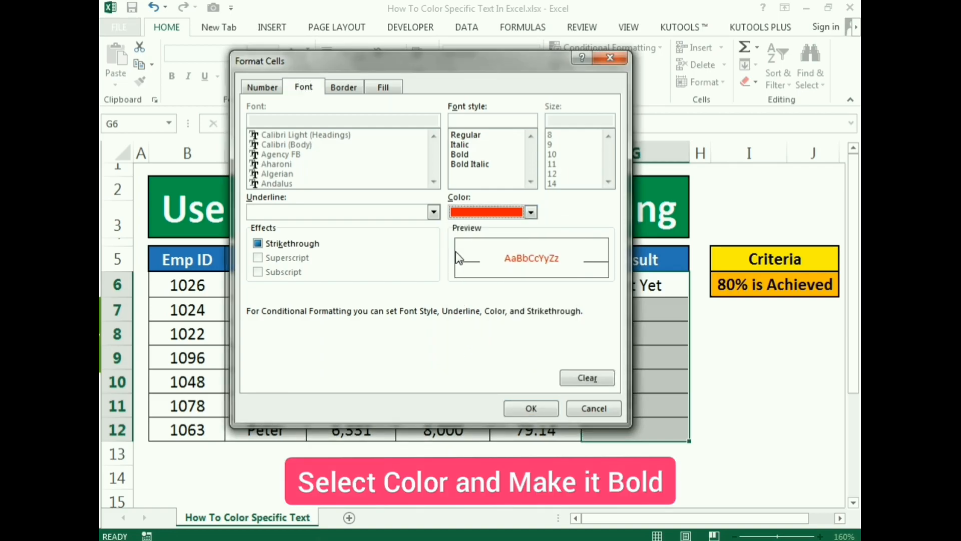
pyautogui.click(460, 155)
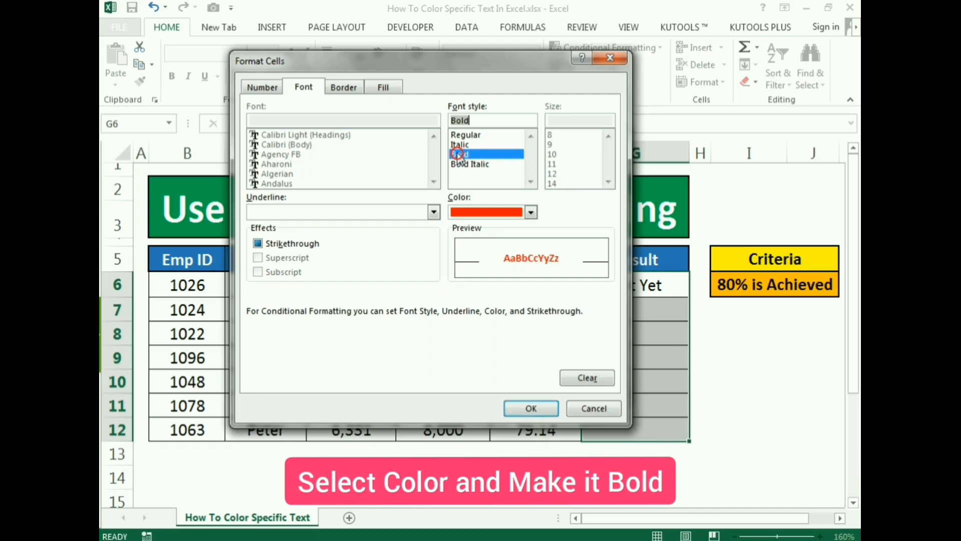
pyautogui.click(532, 409)
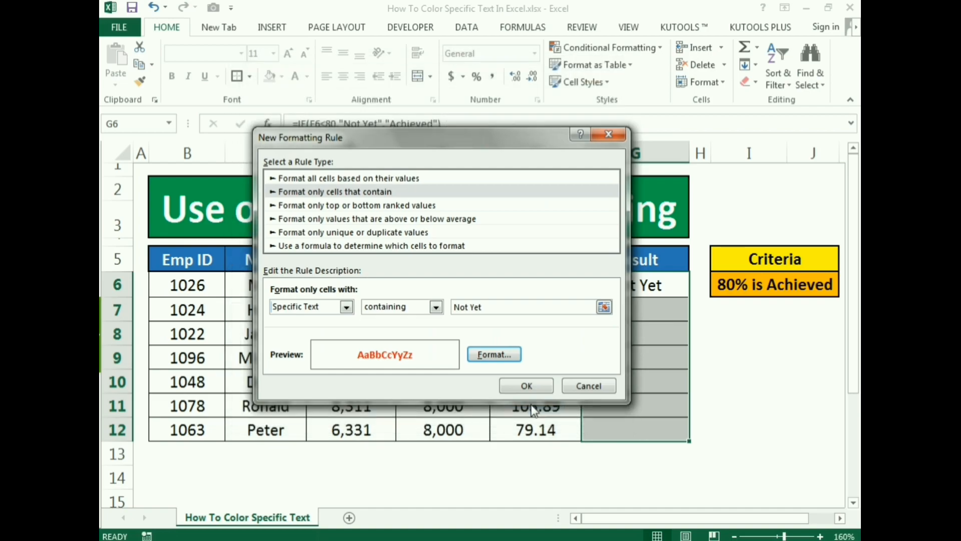
pyautogui.click(526, 386)
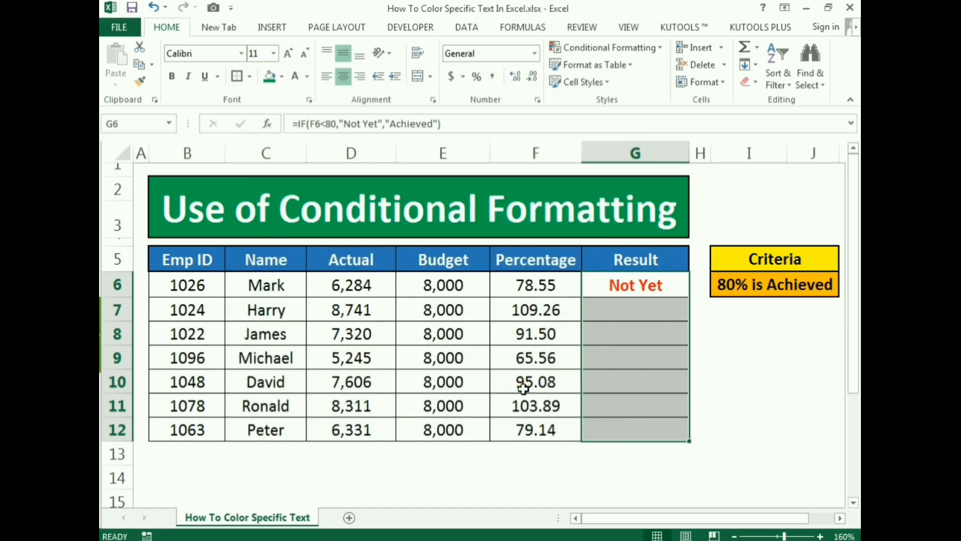
# Step: Start another conditional formatting rule for G6:G12 that formats only cells with Specific Text containing "Achieved"
pyautogui.moveTo(610, 284); pyautogui.dragTo(622, 423)
pyautogui.click(584, 48)
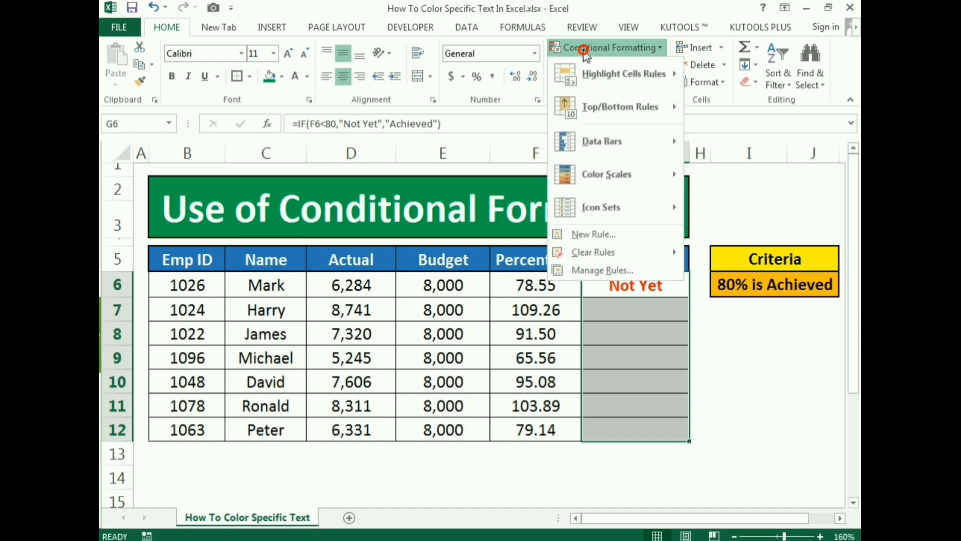
pyautogui.click(593, 233)
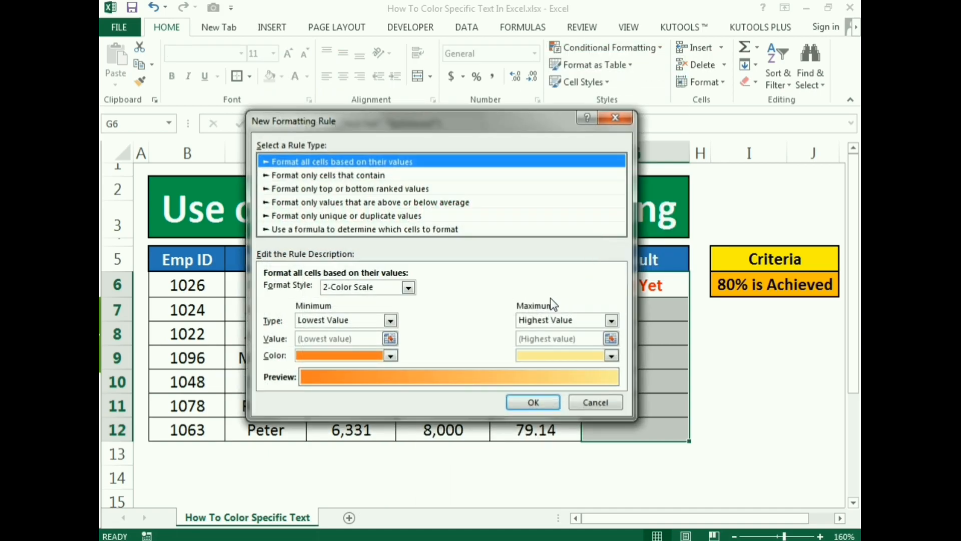
pyautogui.click(326, 176)
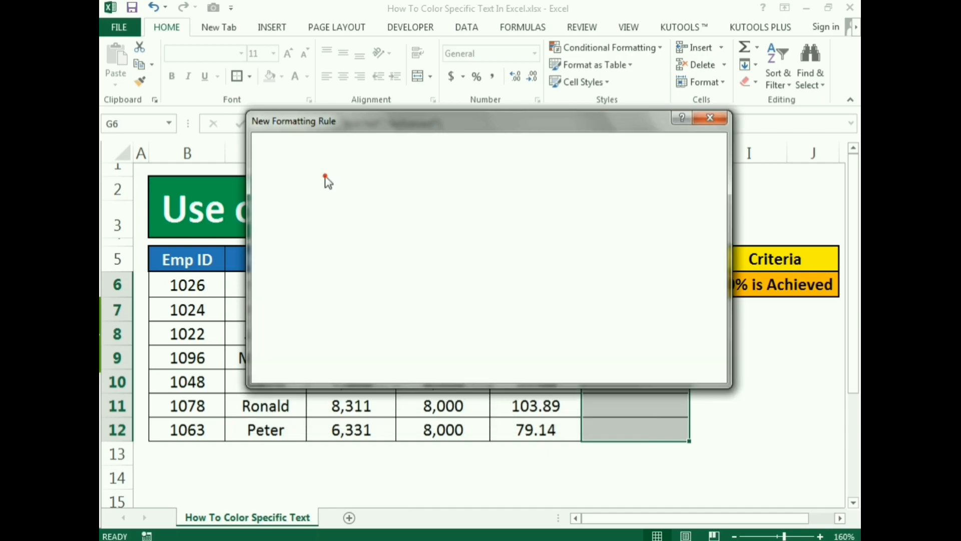
pyautogui.click(306, 290)
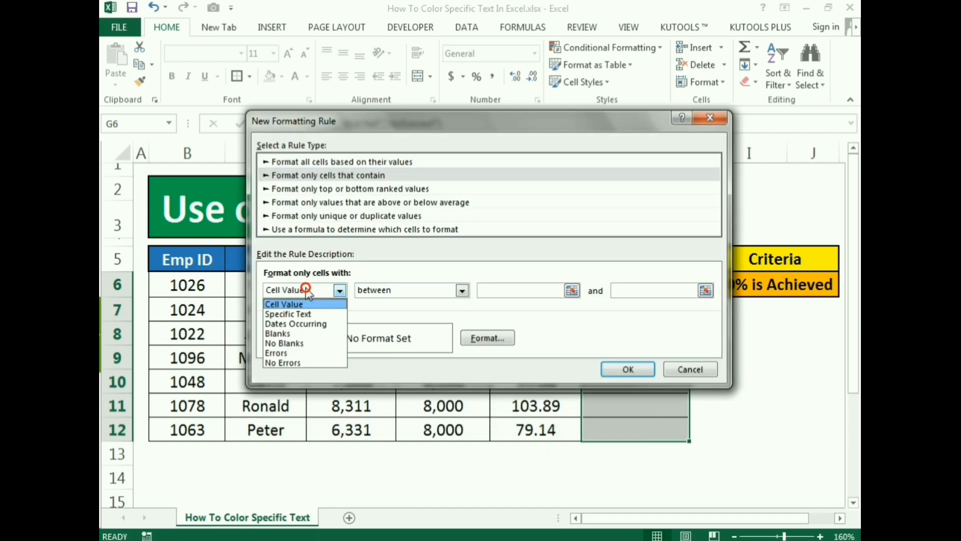
pyautogui.click(299, 314)
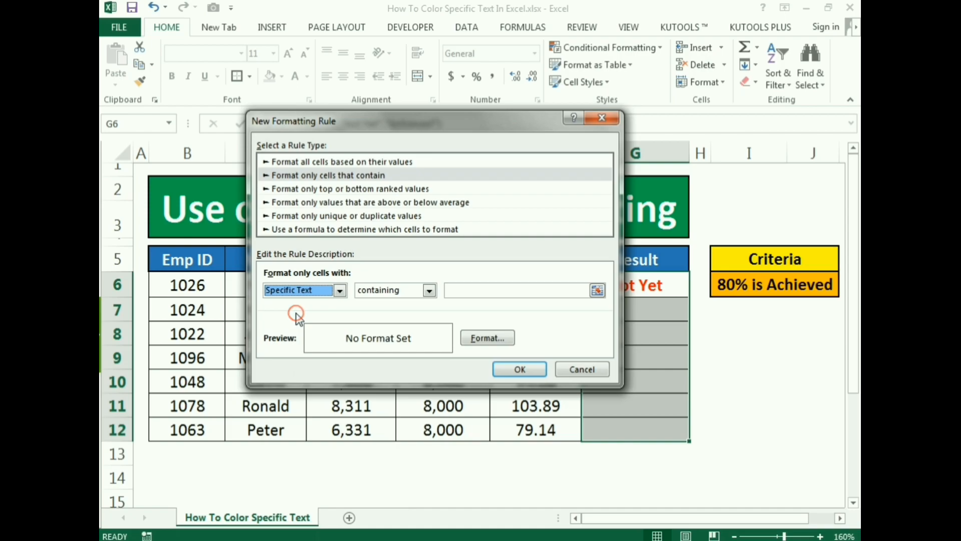
pyautogui.click(487, 289)
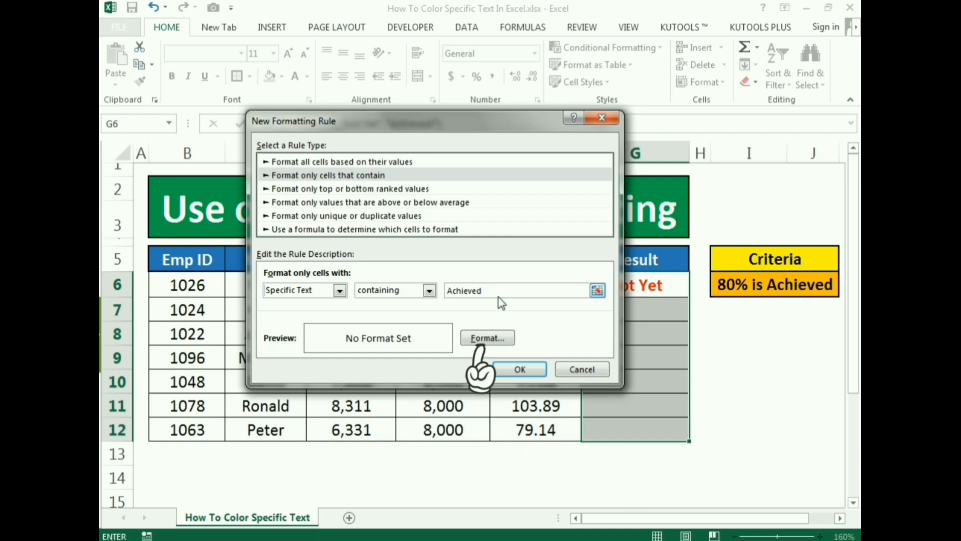
# Step: Give the "Achieved" rule a green, bold font format and apply the rule
pyautogui.click(488, 338)
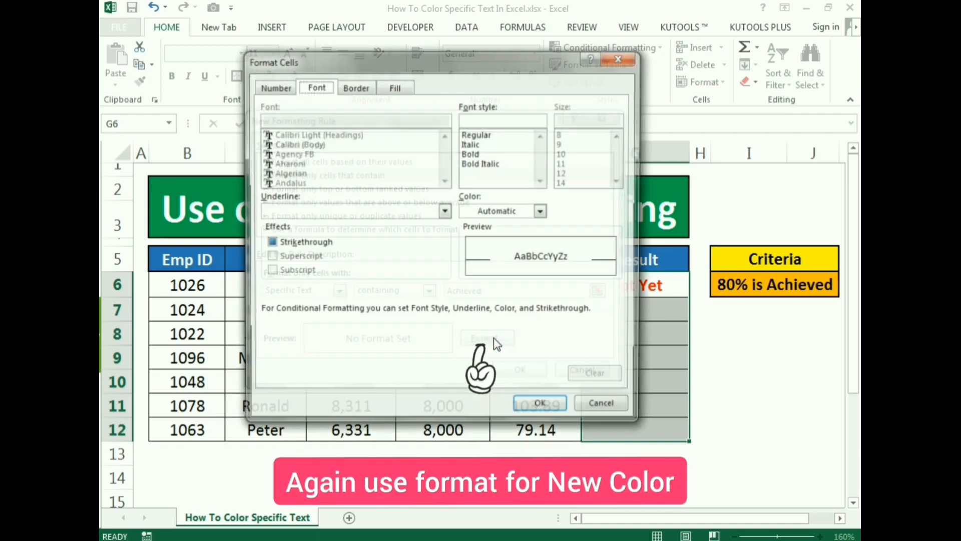
pyautogui.click(475, 211)
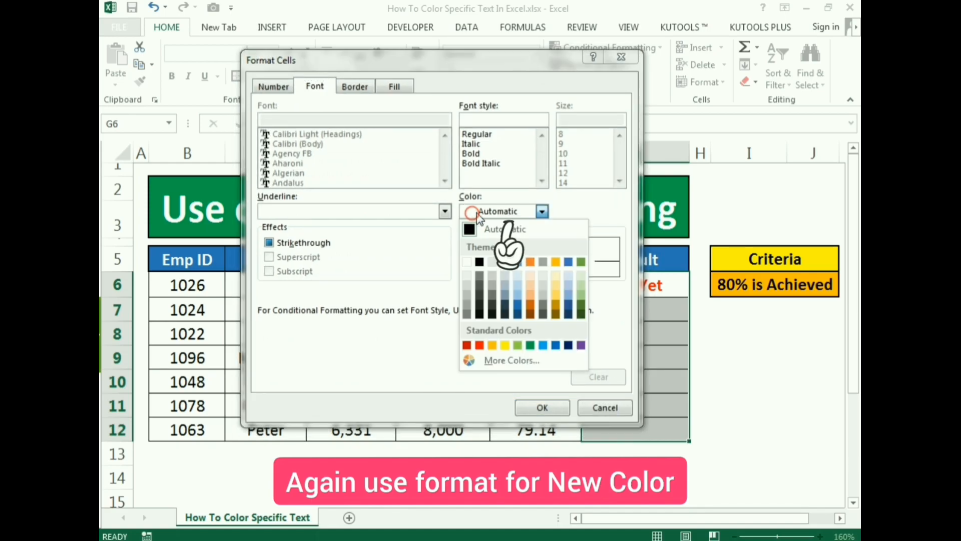
pyautogui.click(530, 345)
pyautogui.click(468, 154)
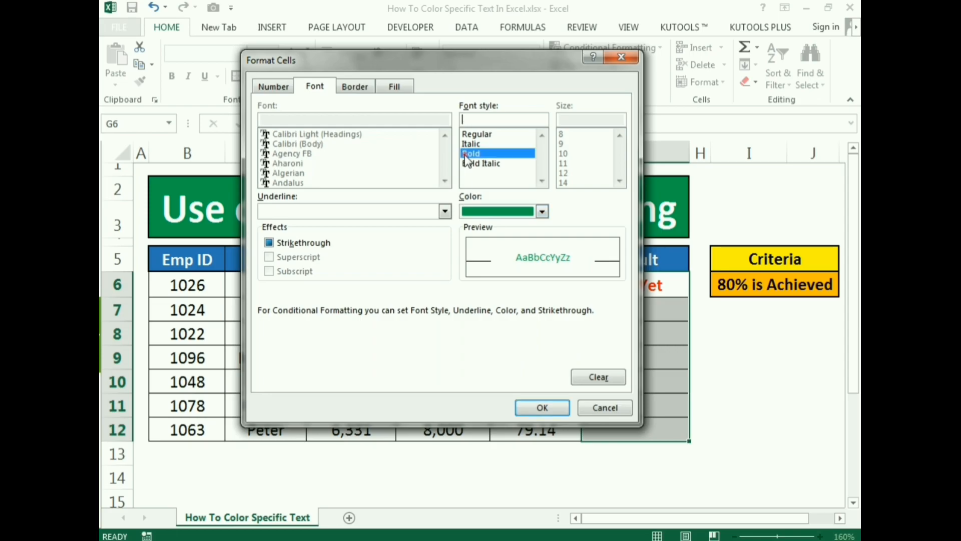
pyautogui.click(554, 409)
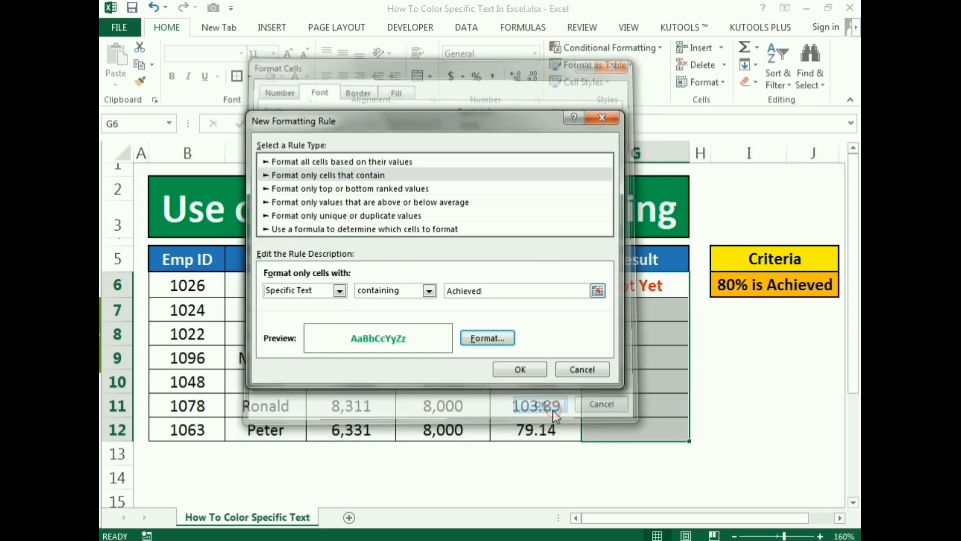
pyautogui.click(516, 373)
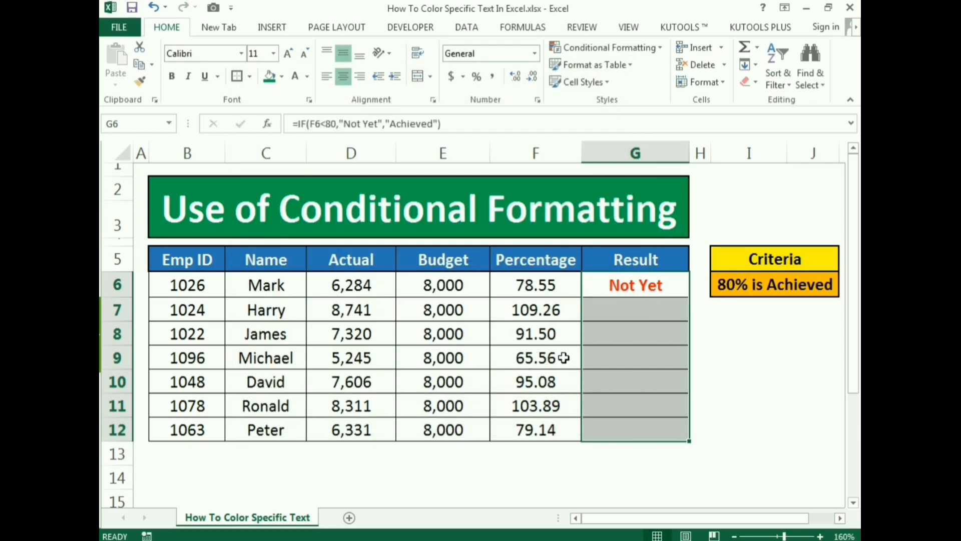
# Step: Fill the IF formula from G6 down through G12 in the Result column
pyautogui.click(632, 347)
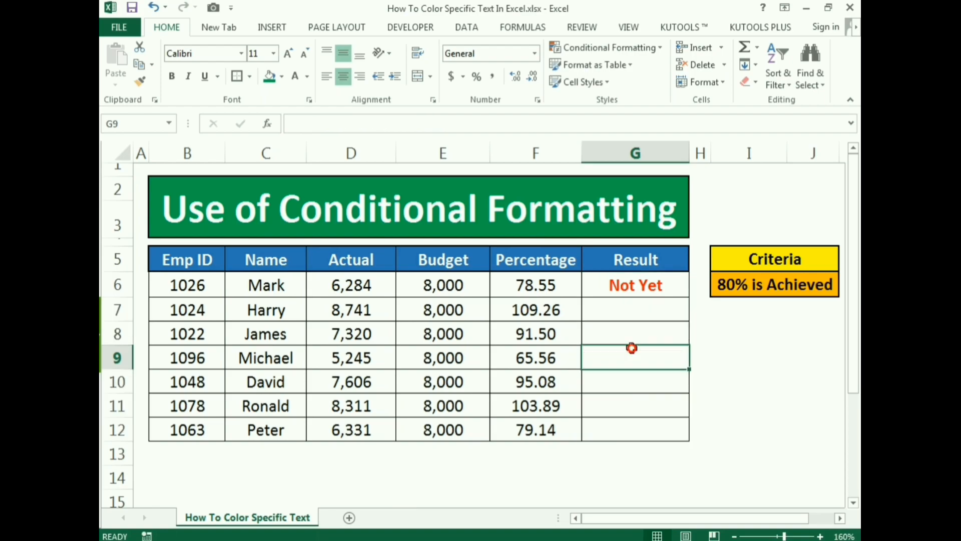
pyautogui.click(621, 283)
pyautogui.moveTo(690, 298); pyautogui.dragTo(680, 431)
pyautogui.click(719, 416)
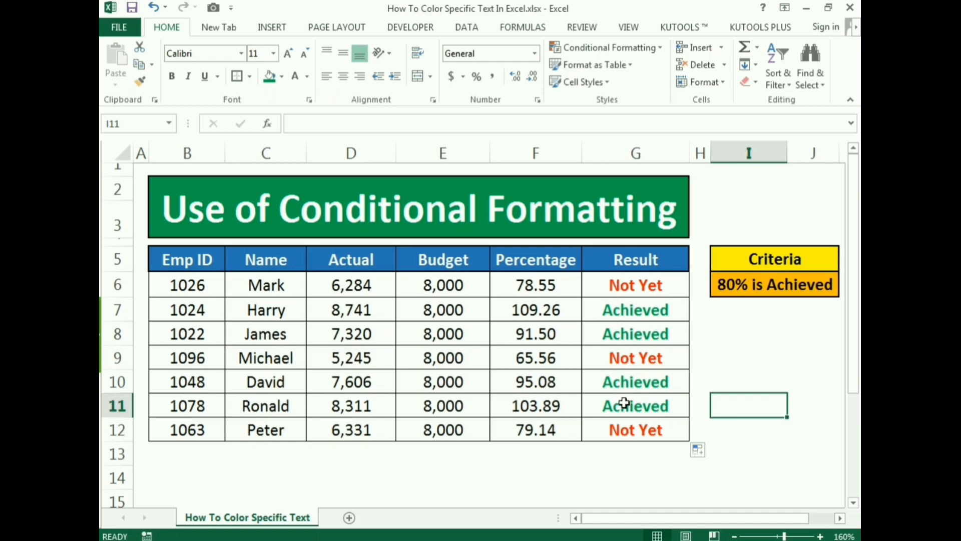
# Step: Test the formula by setting the Actual value in D9 to 6000, and check the percentage in F9
pyautogui.click(356, 354)
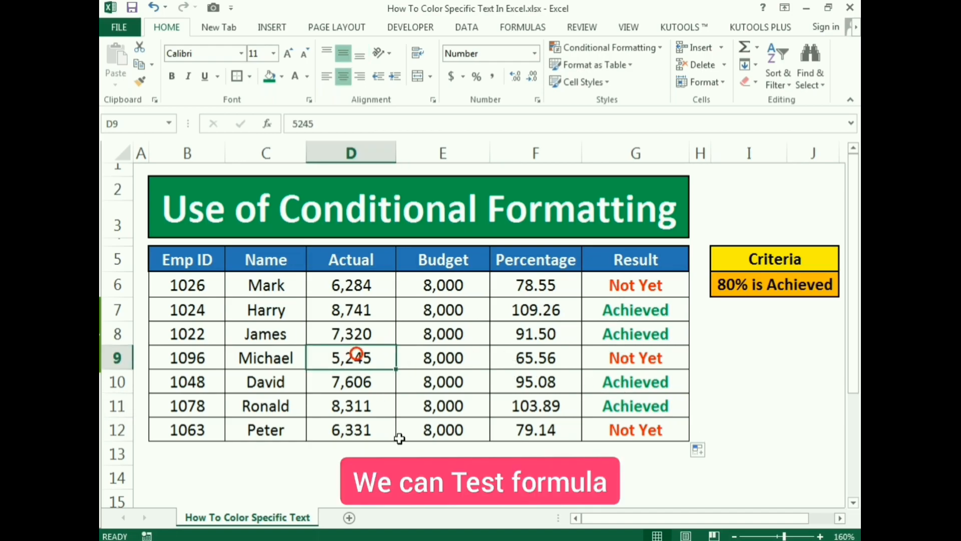
pyautogui.write('6')
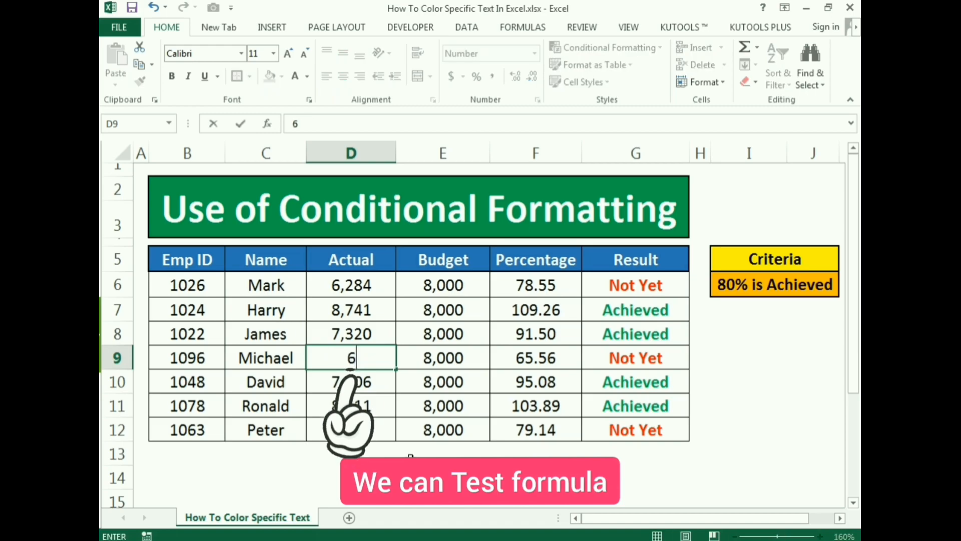
pyautogui.write(',0000')
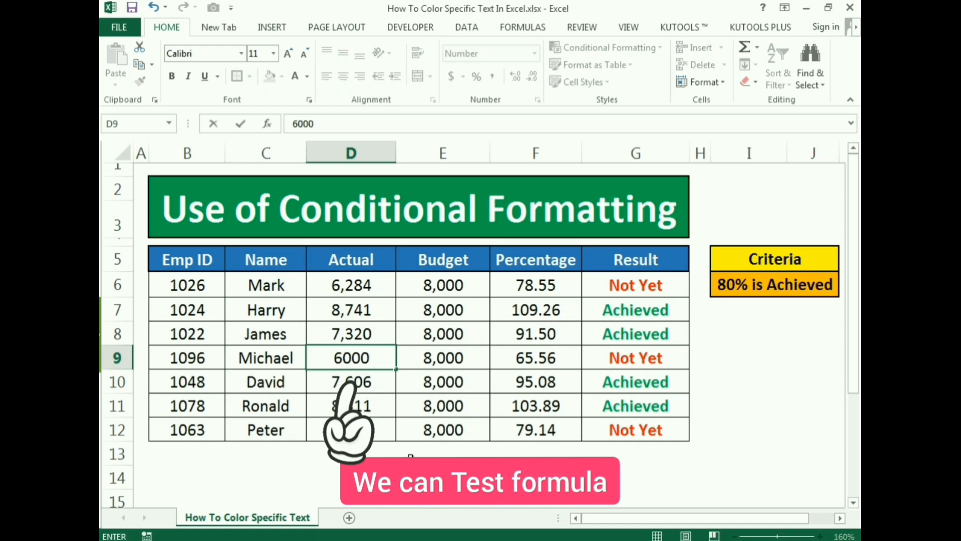
pyautogui.press('Return')
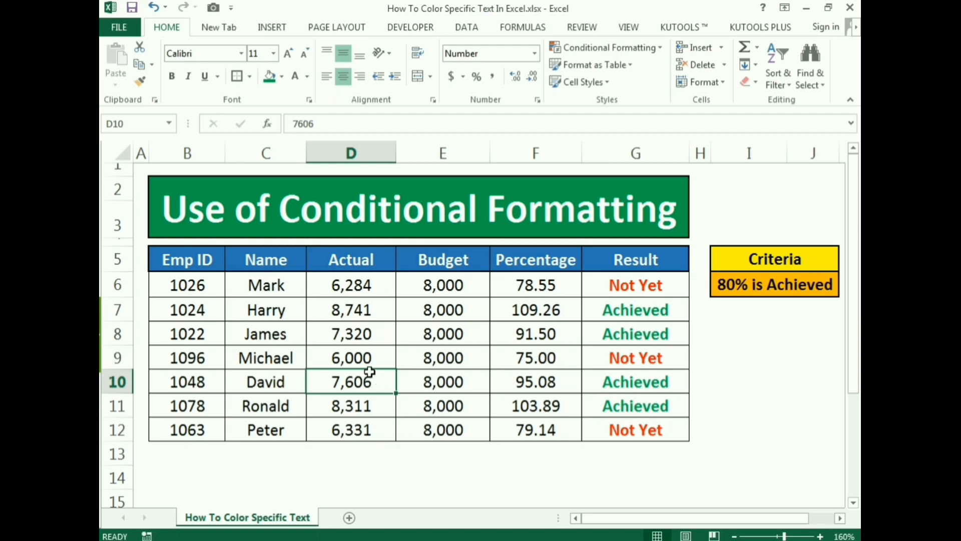
pyautogui.click(359, 351)
pyautogui.click(535, 362)
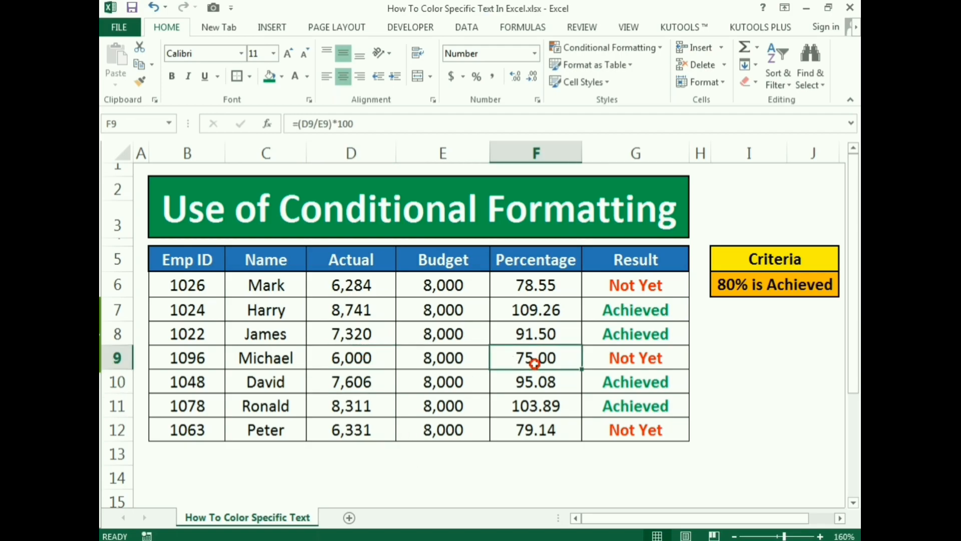
# Step: Set the Actual value in D9 to 7000 to test the result coloring
pyautogui.click(370, 368)
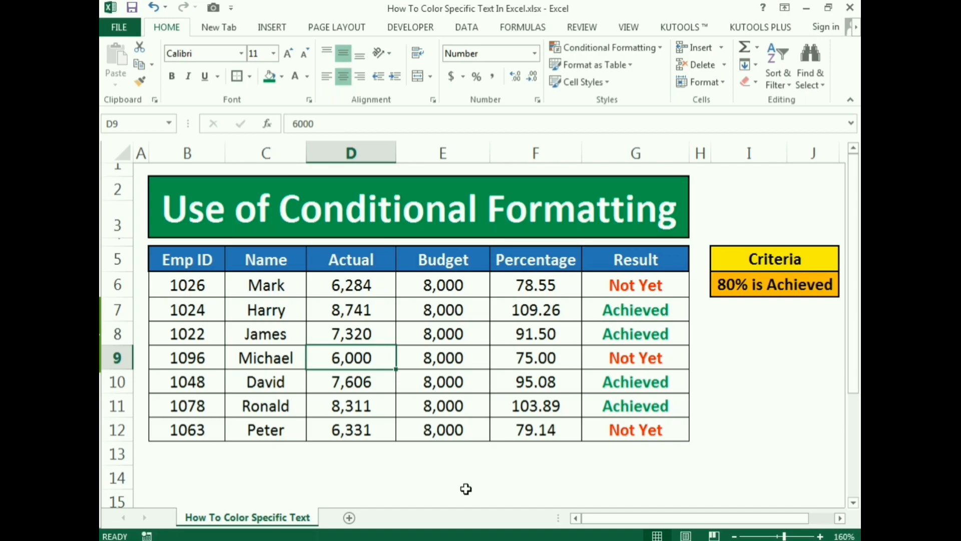
pyautogui.write('7000')
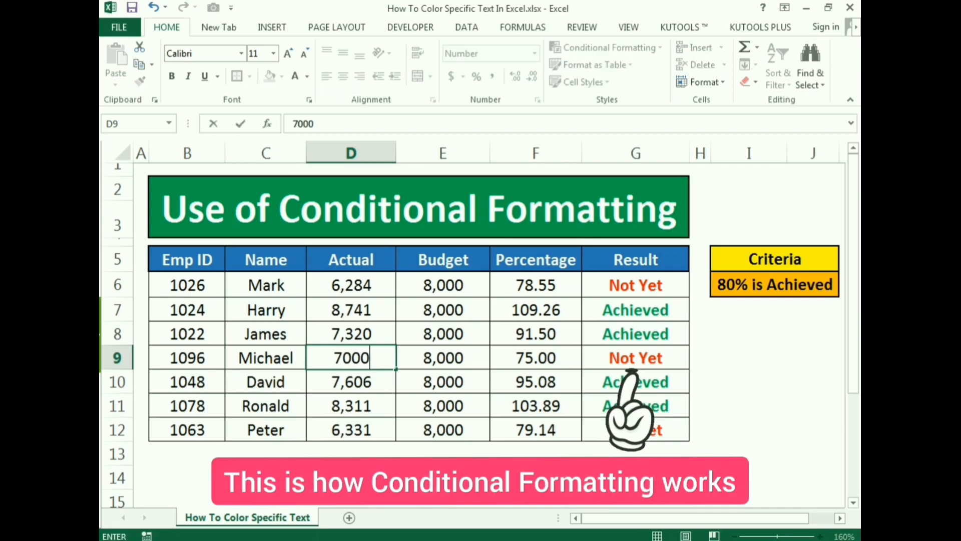
pyautogui.press('Return')
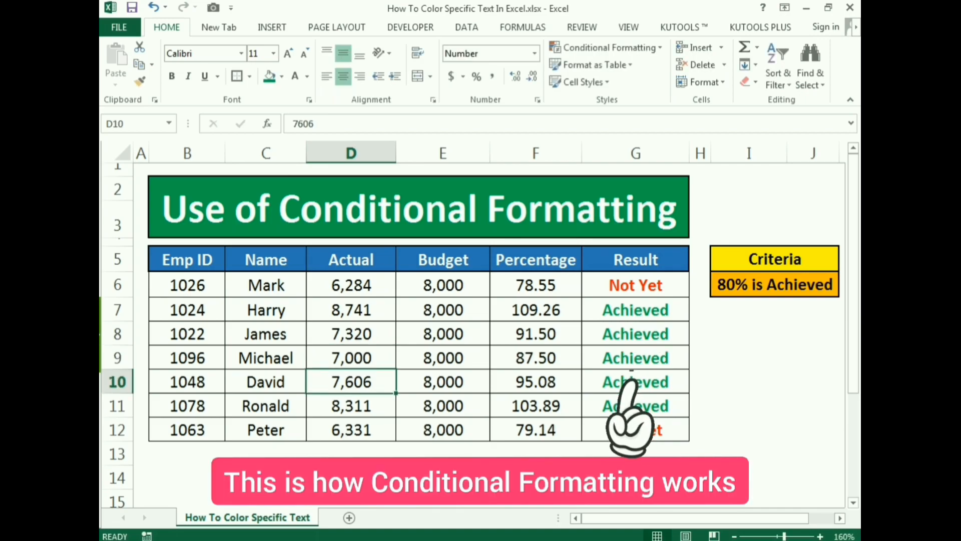
# Step: Set the Actual value in D9 to 5000 to test the result coloring again
pyautogui.click(380, 357)
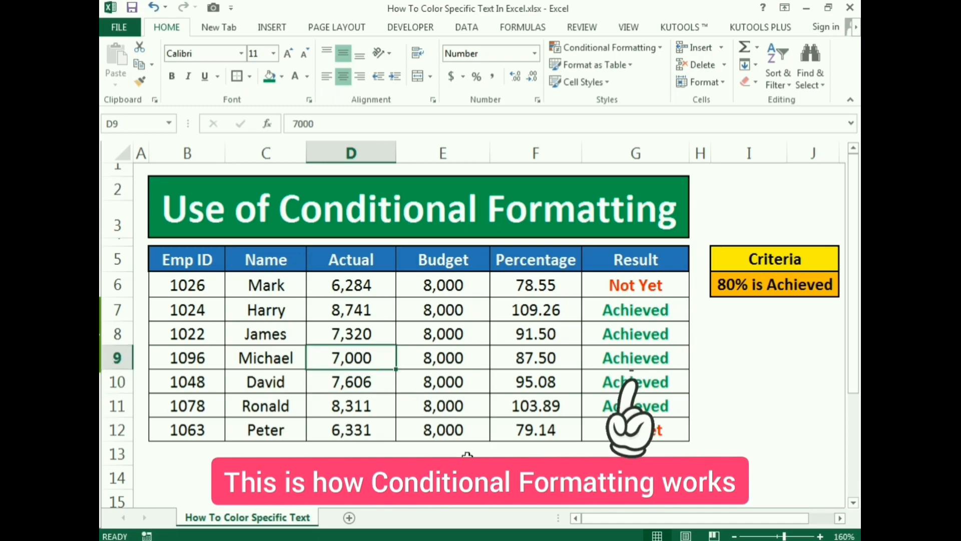
pyautogui.write('5000')
pyautogui.press('Return')
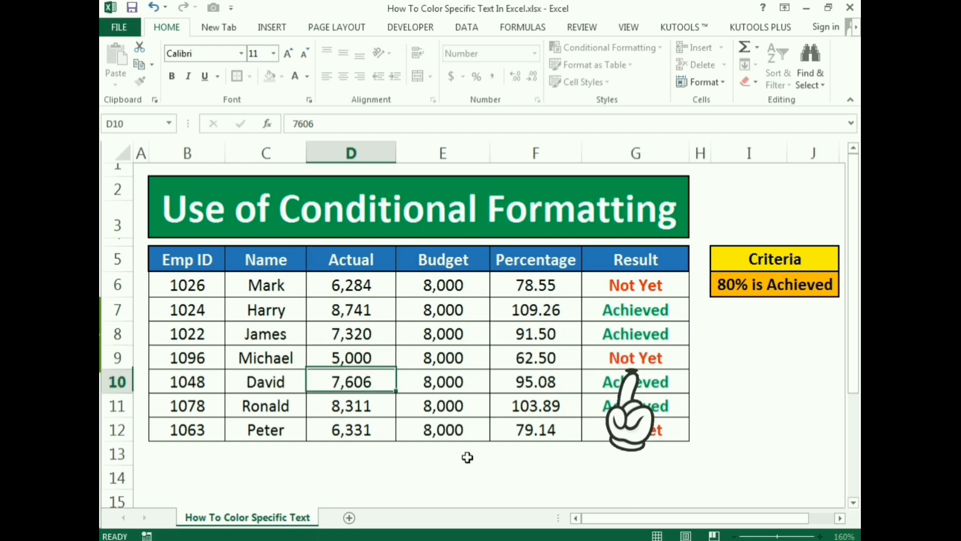